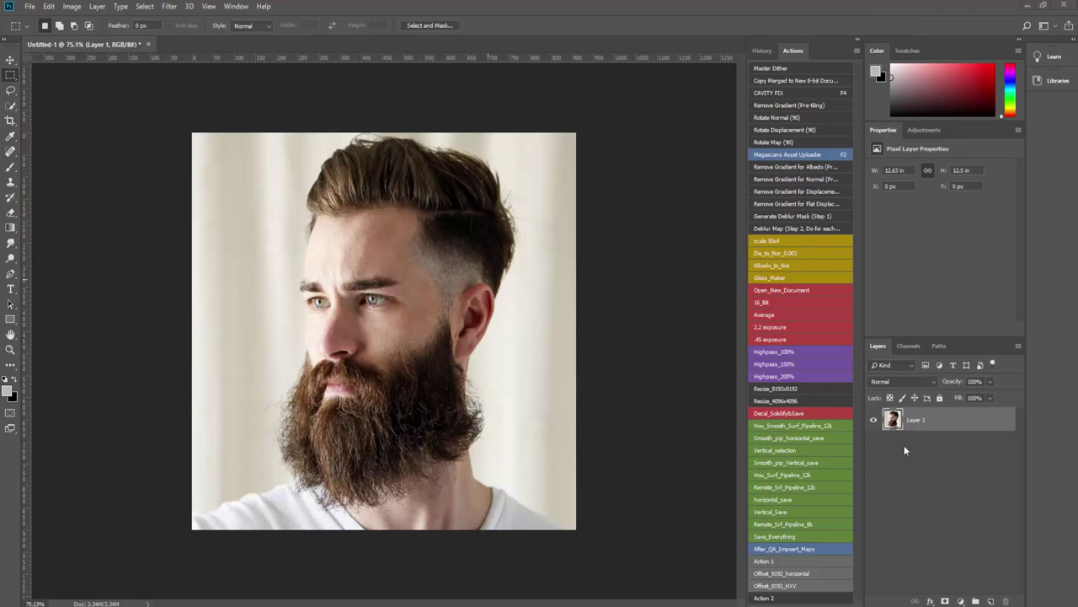
Duplicate Layer 1 and apply a 3-pixel High Pass filter to the copy.
{"action": "right_click", "coordinate": [960, 425]}
{"action": "left_click", "coordinate": [871, 196]}
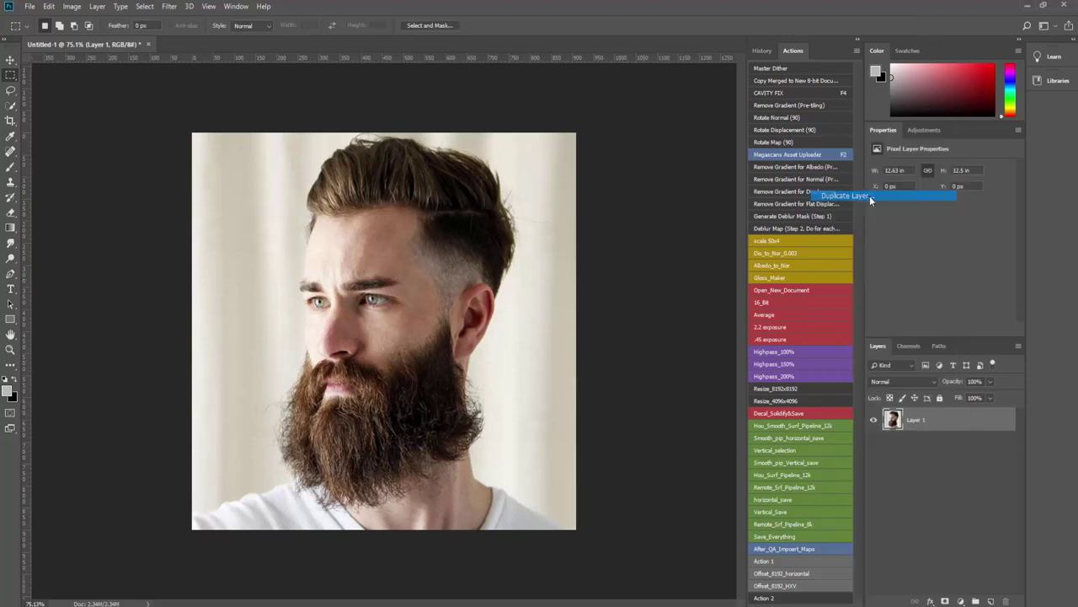
{"action": "left_click", "coordinate": [632, 171]}
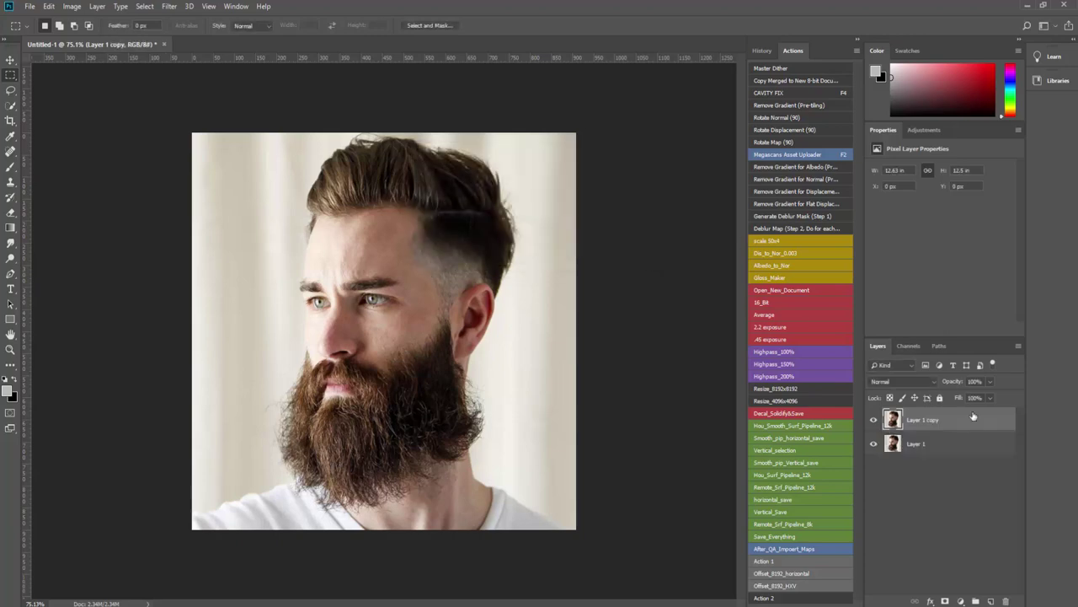
{"action": "left_click", "coordinate": [169, 7]}
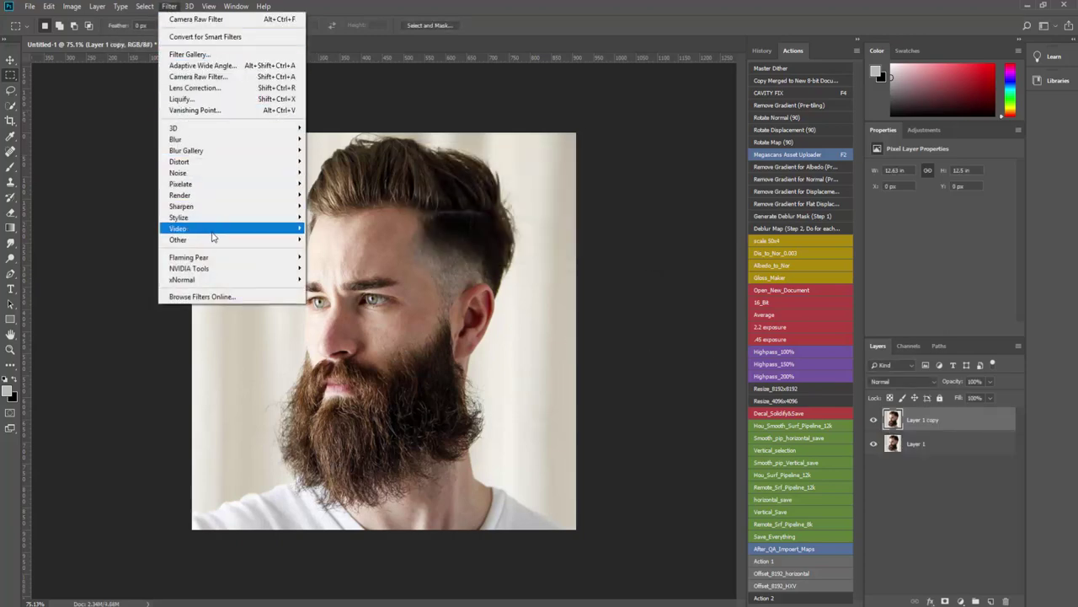
{"action": "mouse_move", "coordinate": [177, 240]}
{"action": "left_click", "coordinate": [324, 250]}
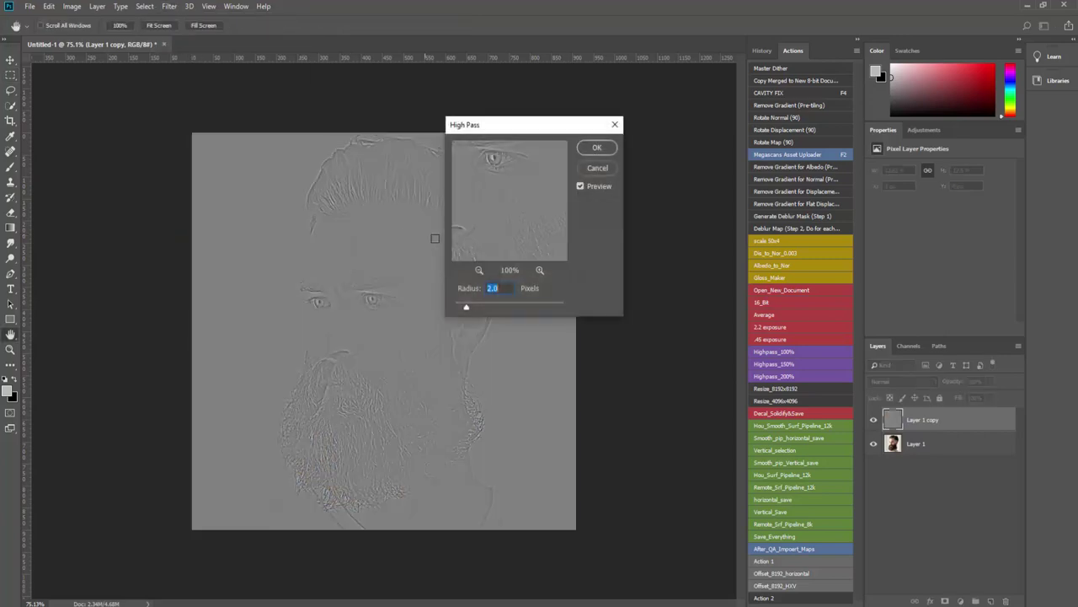
{"action": "left_click_drag", "start_coordinate": [500, 287], "coordinate": [442, 282]}
{"action": "type", "text": "3"}
{"action": "left_click", "coordinate": [595, 148]}
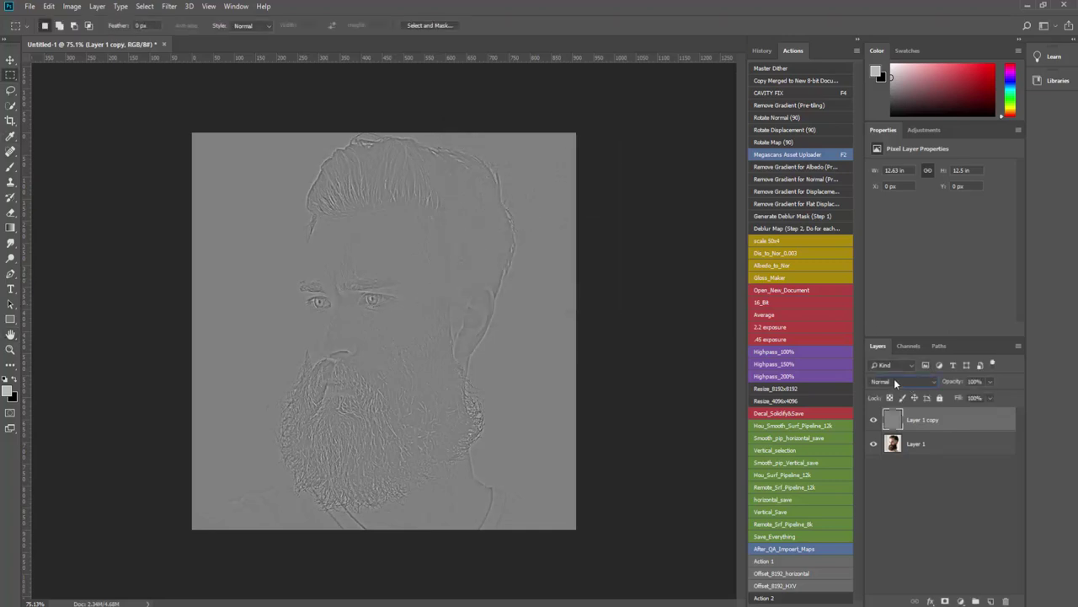
Set the high-pass layer's blend mode to Overlay.
{"action": "left_click", "coordinate": [894, 380]}
{"action": "left_click", "coordinate": [876, 239]}
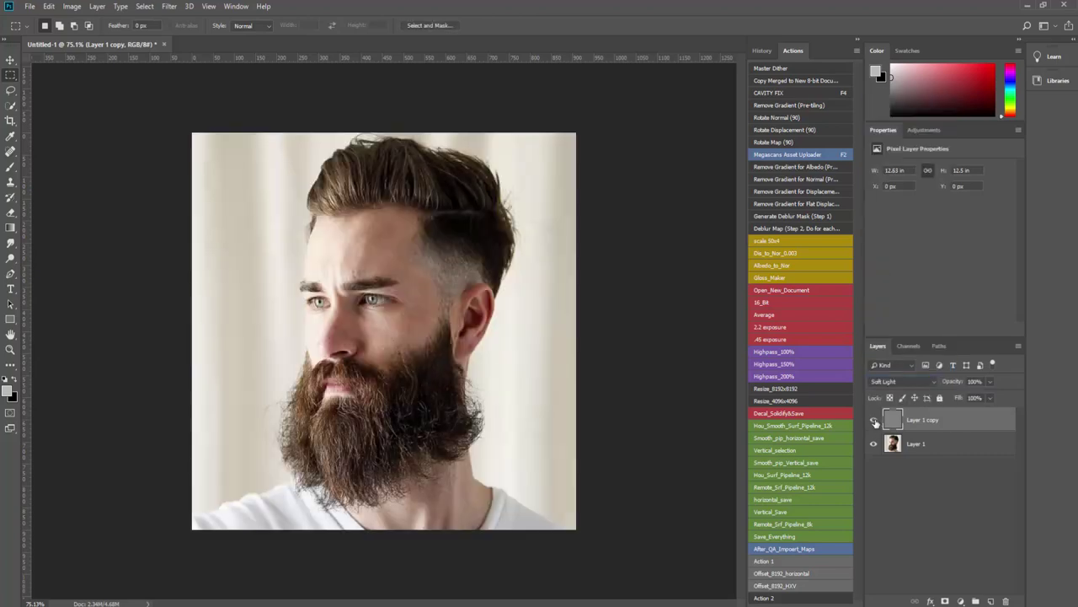
{"action": "left_click", "coordinate": [931, 384]}
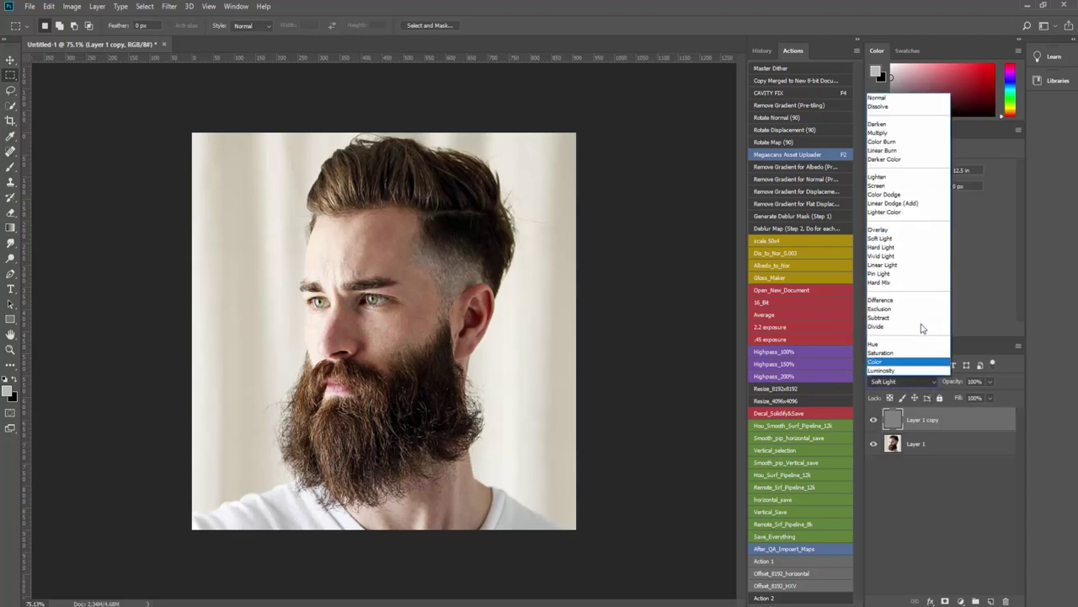
{"action": "left_click", "coordinate": [905, 233]}
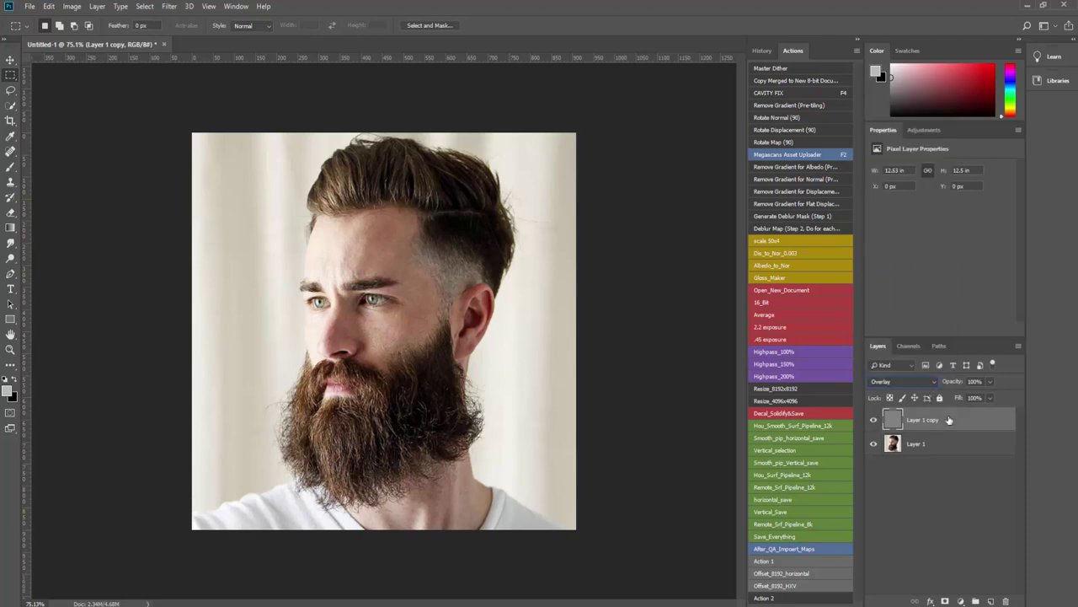
Duplicate Layer 1 again and merge that copy with the Overlay layer into Layer 1 copy.
{"action": "left_click", "coordinate": [954, 449]}
{"action": "right_click", "coordinate": [973, 449]}
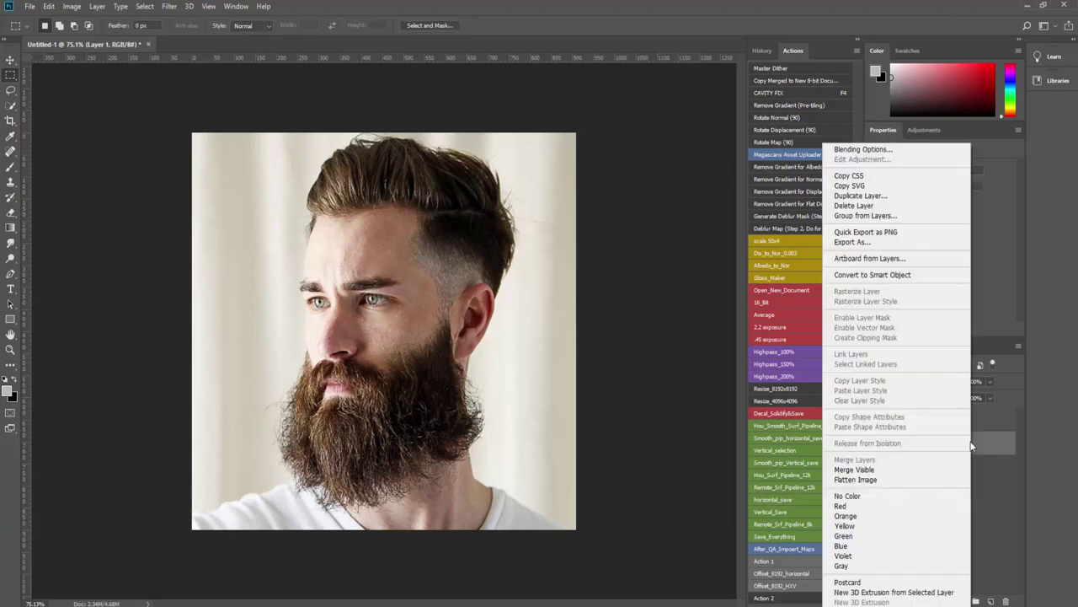
{"action": "left_click", "coordinate": [863, 199]}
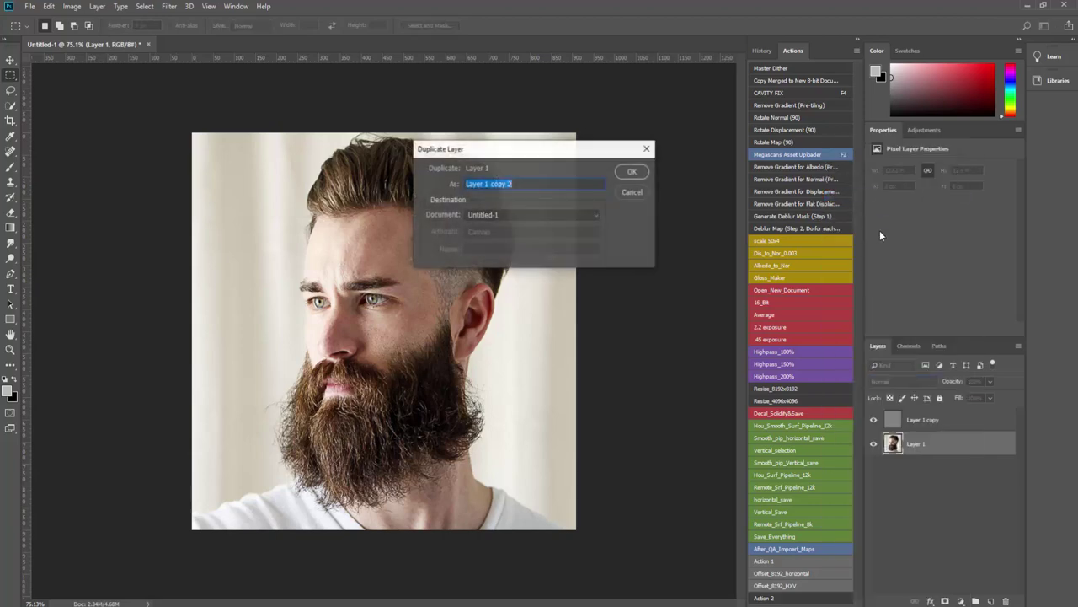
{"action": "left_click", "coordinate": [632, 172]}
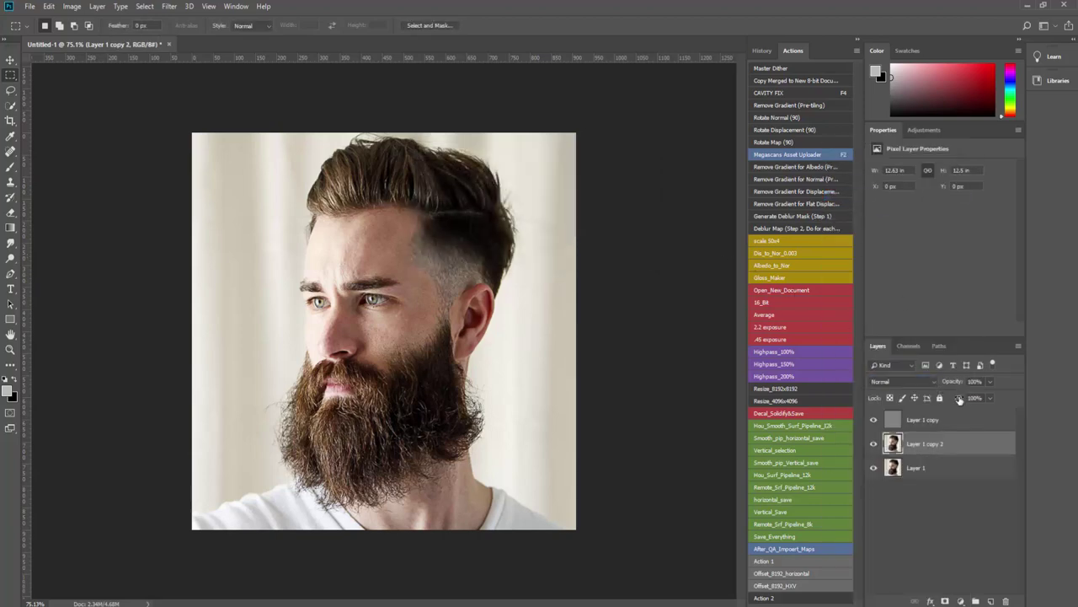
{"action": "left_click", "coordinate": [961, 420]}
{"action": "left_click", "coordinate": [962, 444], "text": "shift"}
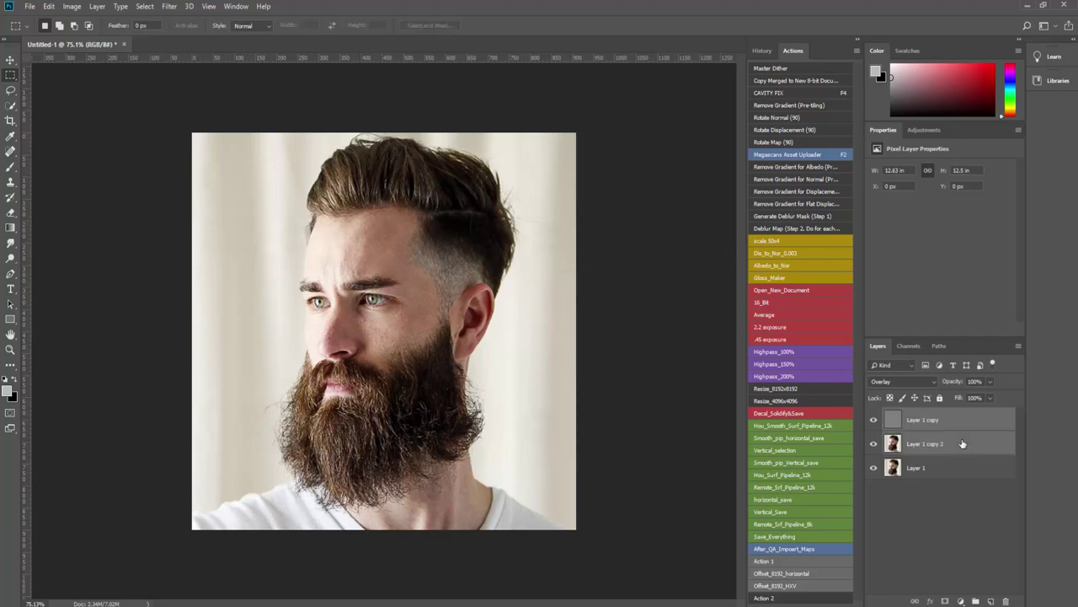
{"action": "right_click", "coordinate": [961, 427]}
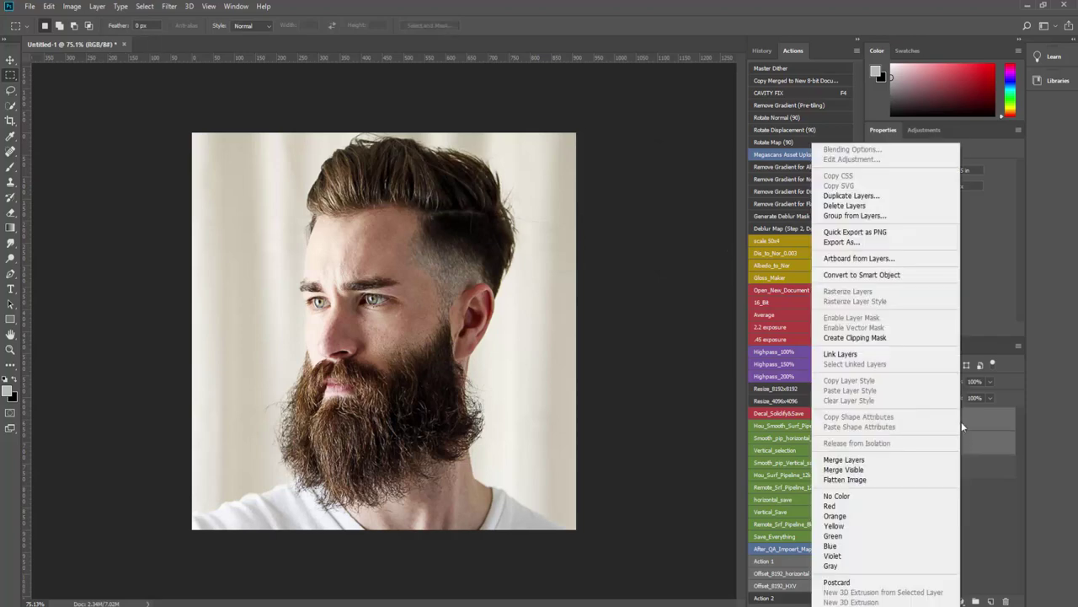
{"action": "left_click", "coordinate": [877, 459]}
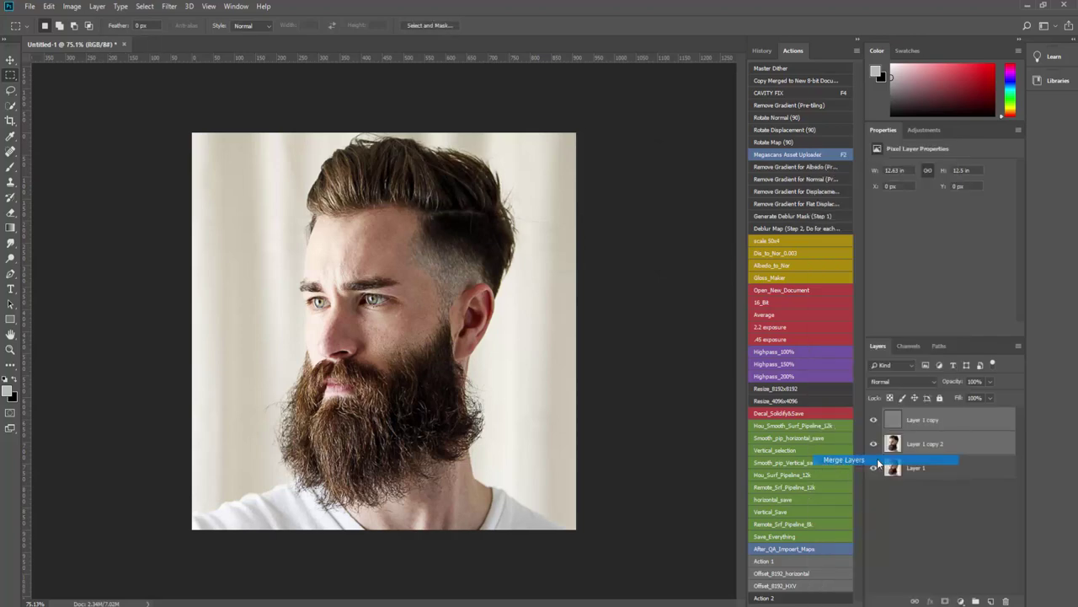
Apply Unsharp Mask to Layer 1 copy at 105% amount, threshold 51 and a larger radius.
{"action": "left_click", "coordinate": [169, 6]}
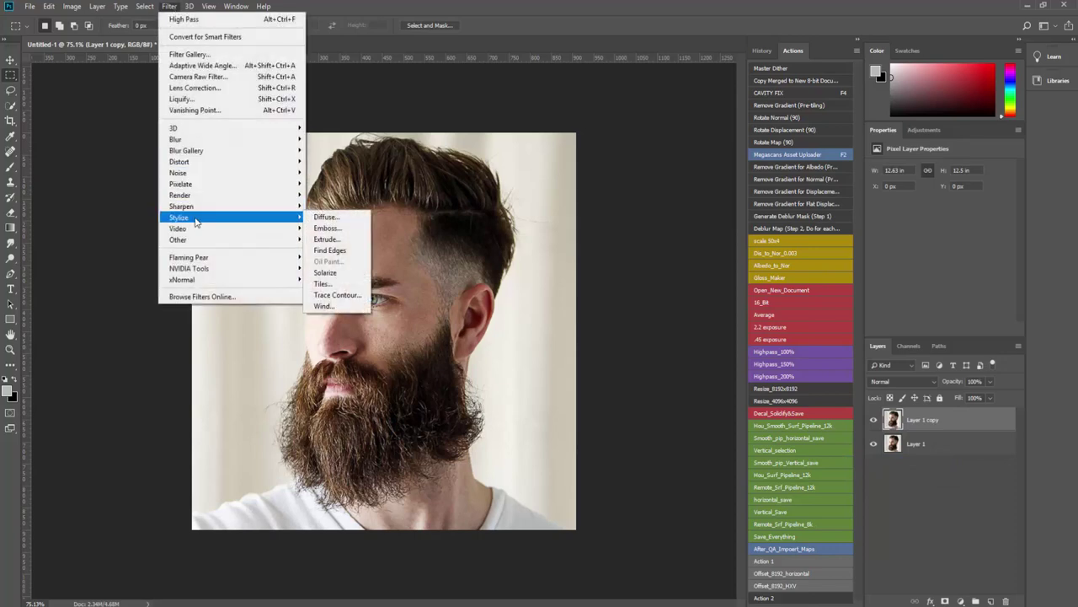
{"action": "mouse_move", "coordinate": [227, 206]}
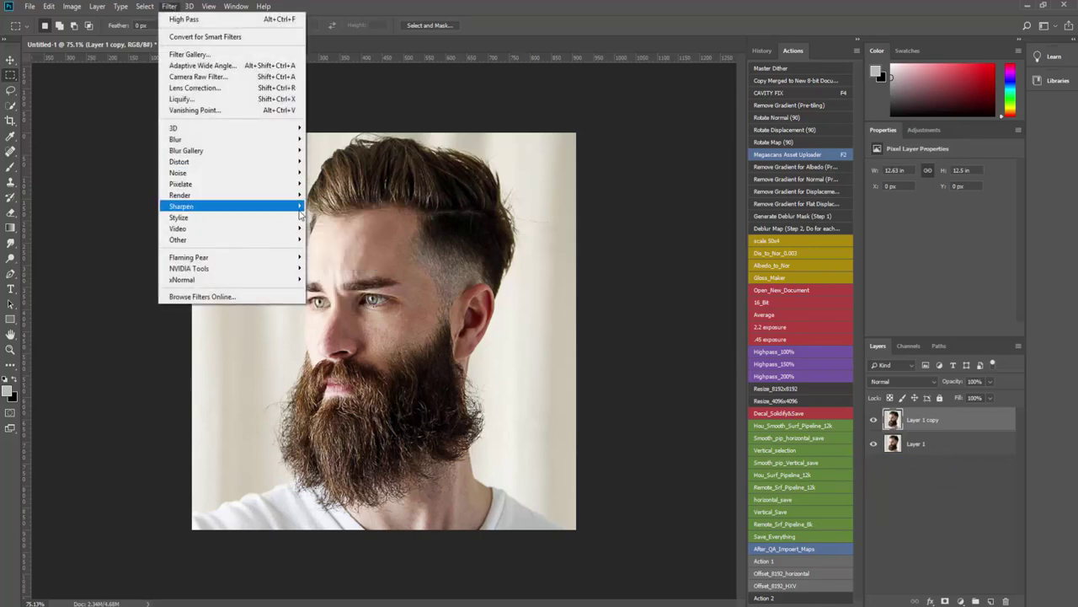
{"action": "left_click", "coordinate": [337, 262]}
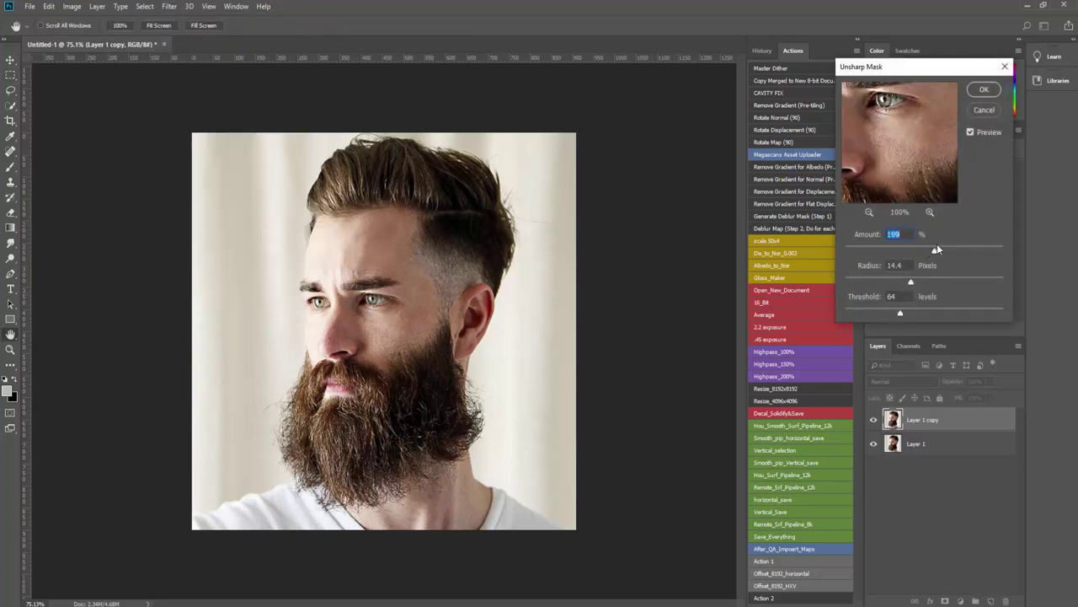
{"action": "left_click", "coordinate": [902, 313]}
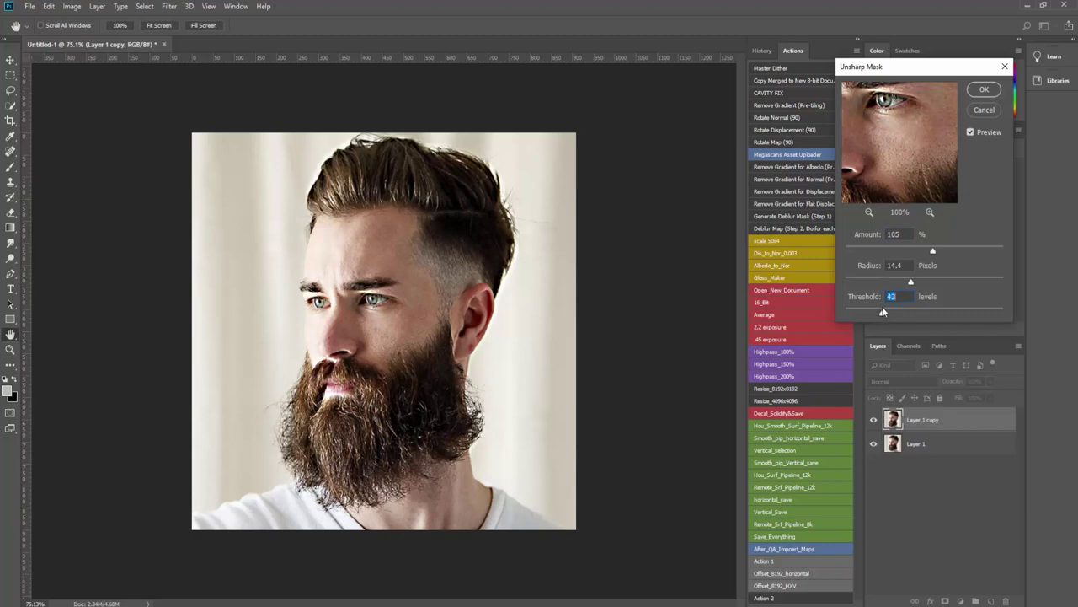
{"action": "left_click_drag", "start_coordinate": [878, 313], "coordinate": [890, 312]}
{"action": "left_click_drag", "start_coordinate": [913, 283], "coordinate": [928, 283]}
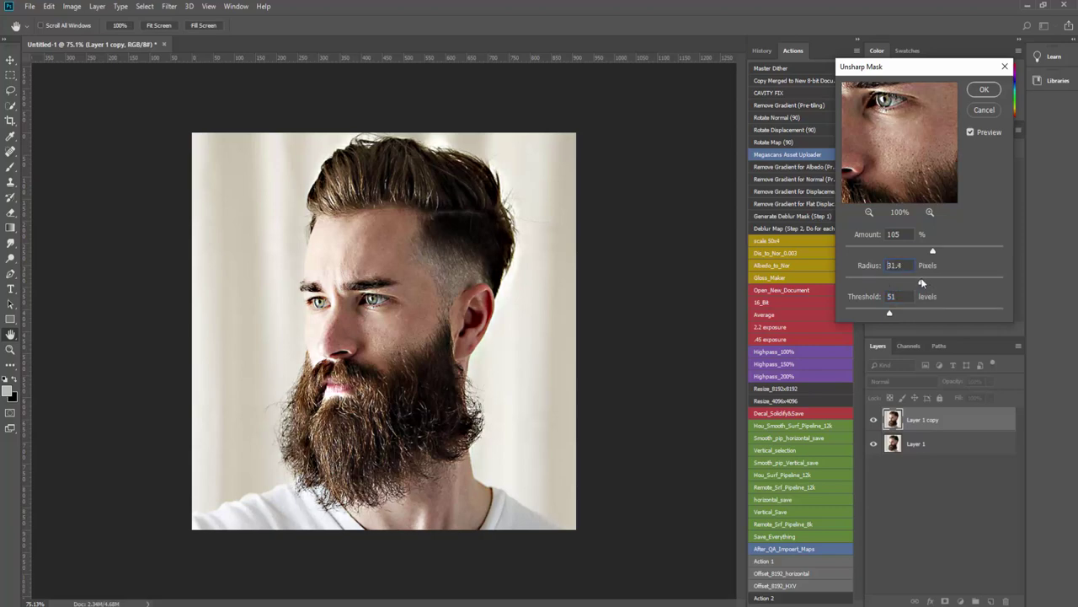
{"action": "left_click", "coordinate": [980, 90]}
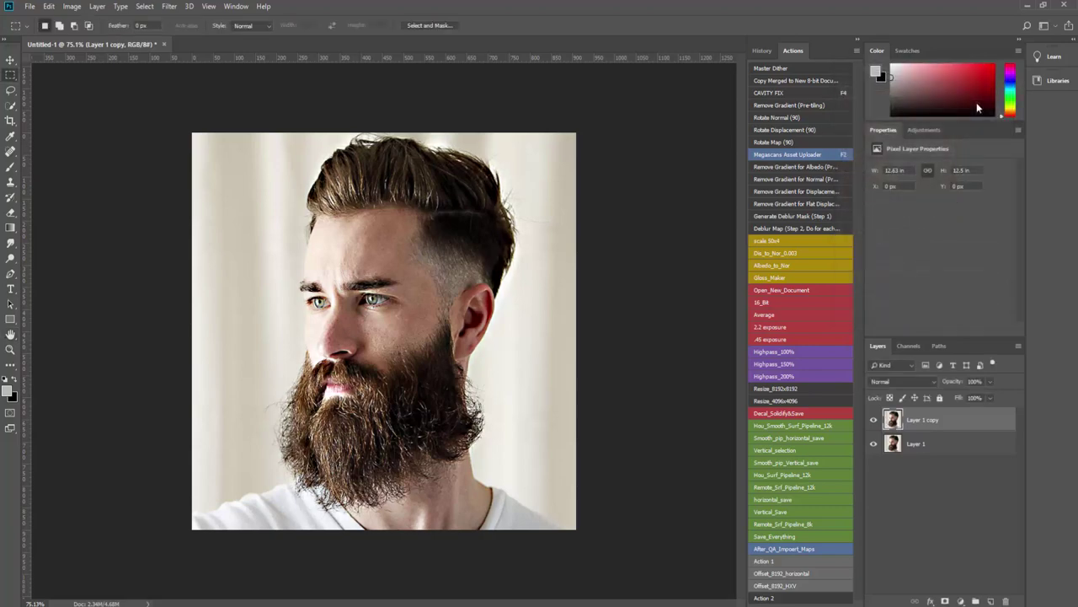
{"action": "left_click", "coordinate": [74, 8]}
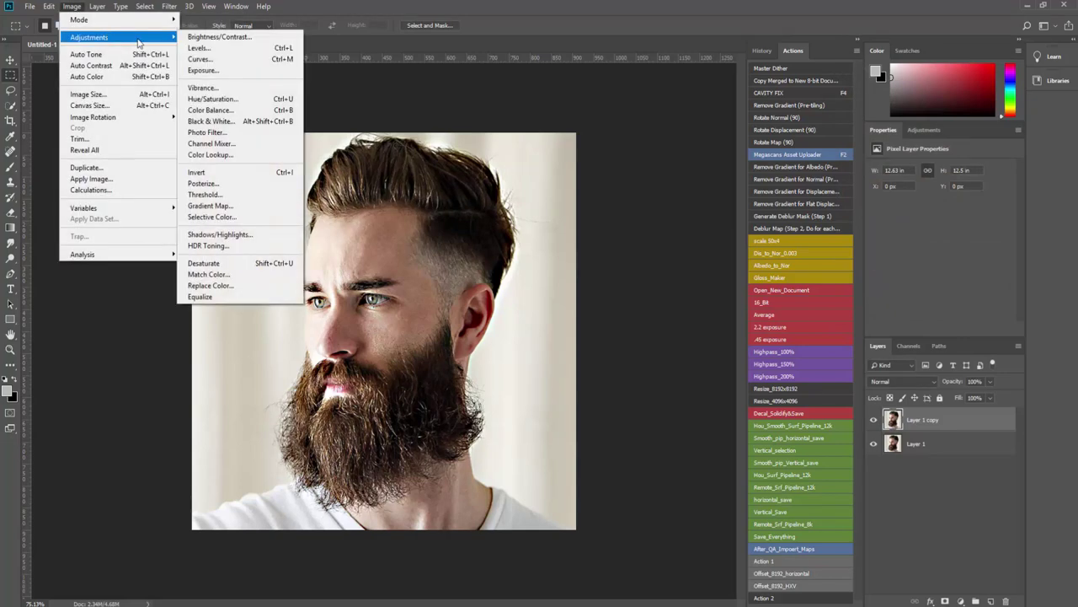
{"action": "mouse_move", "coordinate": [90, 37]}
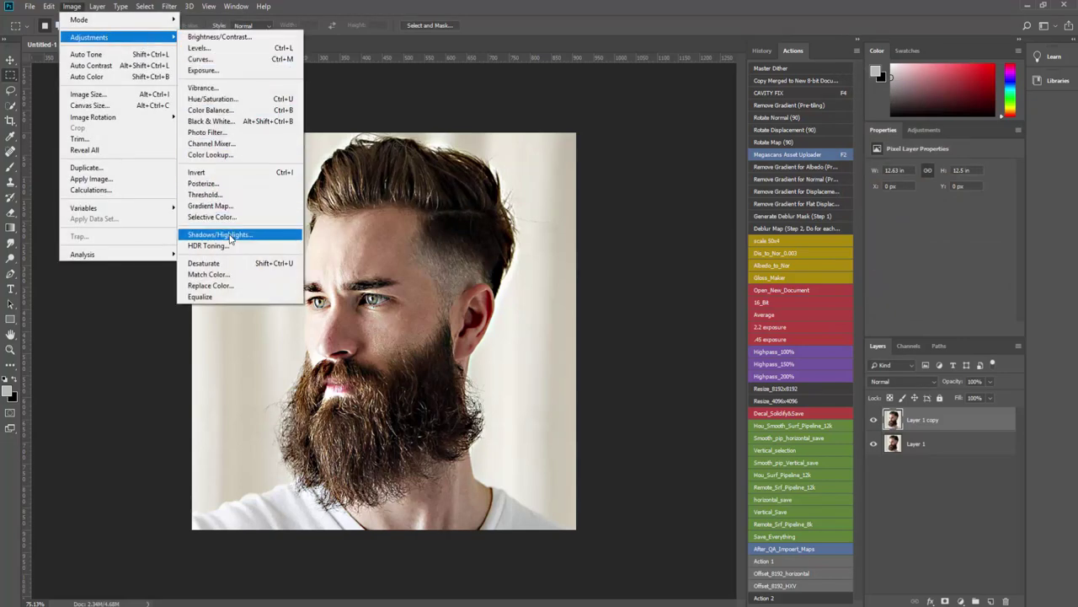
Apply Shadows/Highlights with shadows at 21% and highlights around 37%.
{"action": "left_click", "coordinate": [229, 236]}
{"action": "mouse_move", "coordinate": [510, 150]}
{"action": "left_mouse_down"}
{"action": "mouse_move", "coordinate": [637, 108]}
{"action": "mouse_move", "coordinate": [681, 108]}
{"action": "mouse_move", "coordinate": [673, 103]}
{"action": "left_mouse_up"}
{"action": "left_click_drag", "start_coordinate": [634, 184], "coordinate": [666, 183]}
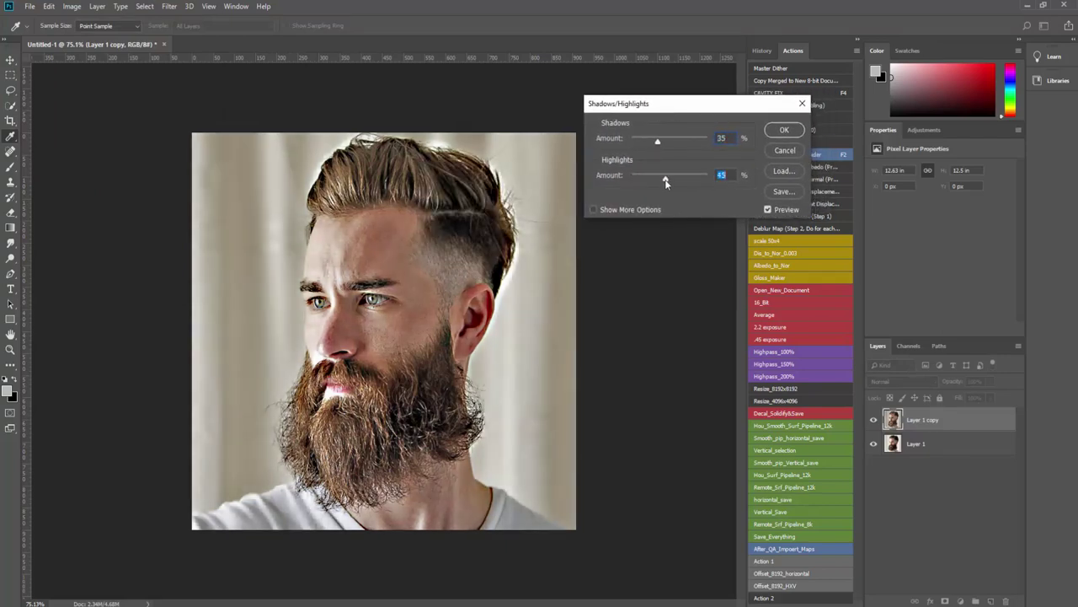
{"action": "left_click_drag", "start_coordinate": [657, 140], "coordinate": [561, 148]}
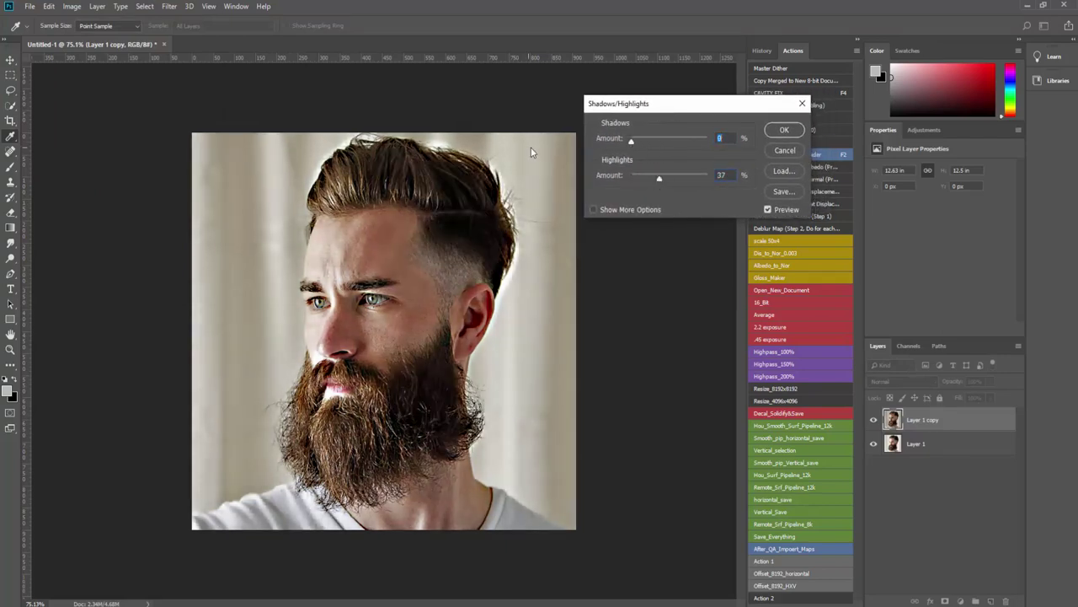
{"action": "left_click_drag", "start_coordinate": [632, 149], "coordinate": [647, 144]}
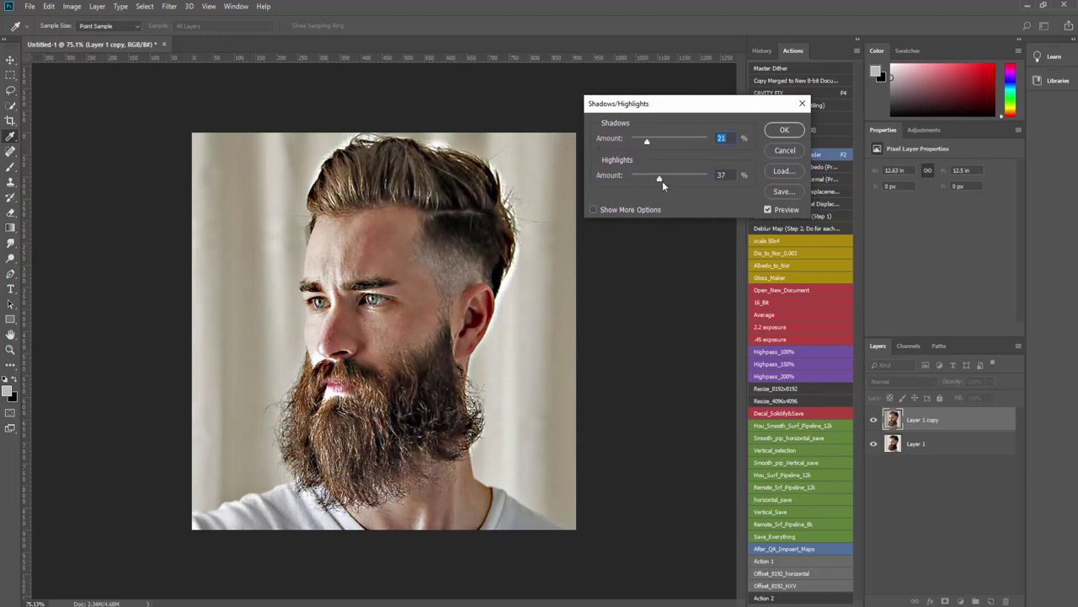
{"action": "left_click_drag", "start_coordinate": [662, 181], "coordinate": [661, 179]}
{"action": "left_click", "coordinate": [782, 131]}
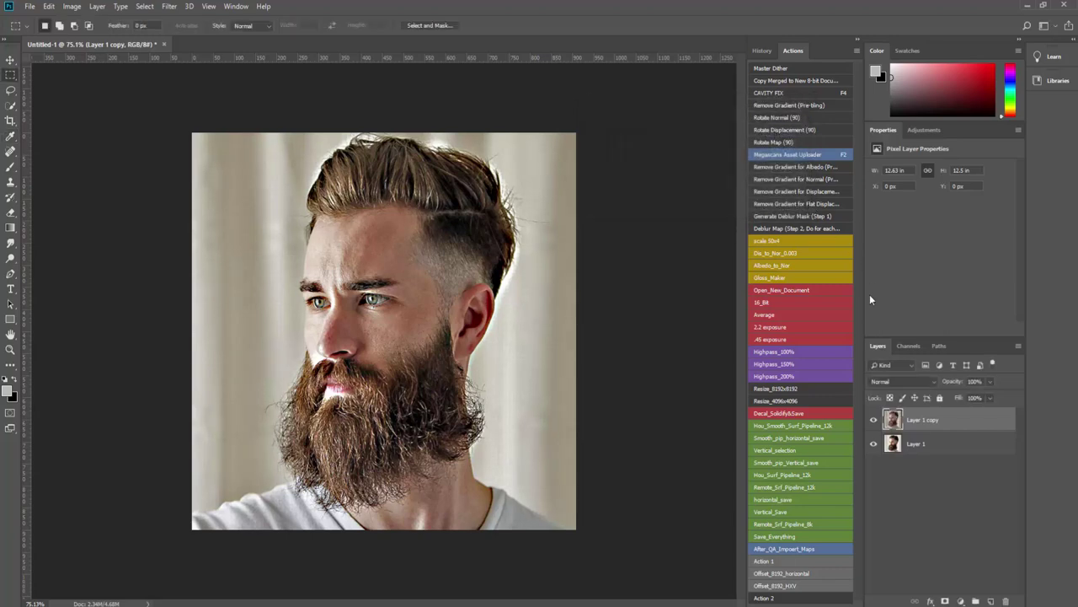
Duplicate Layer 1 copy and apply a 2-pixel High Pass filter to the duplicate.
{"action": "right_click", "coordinate": [958, 423]}
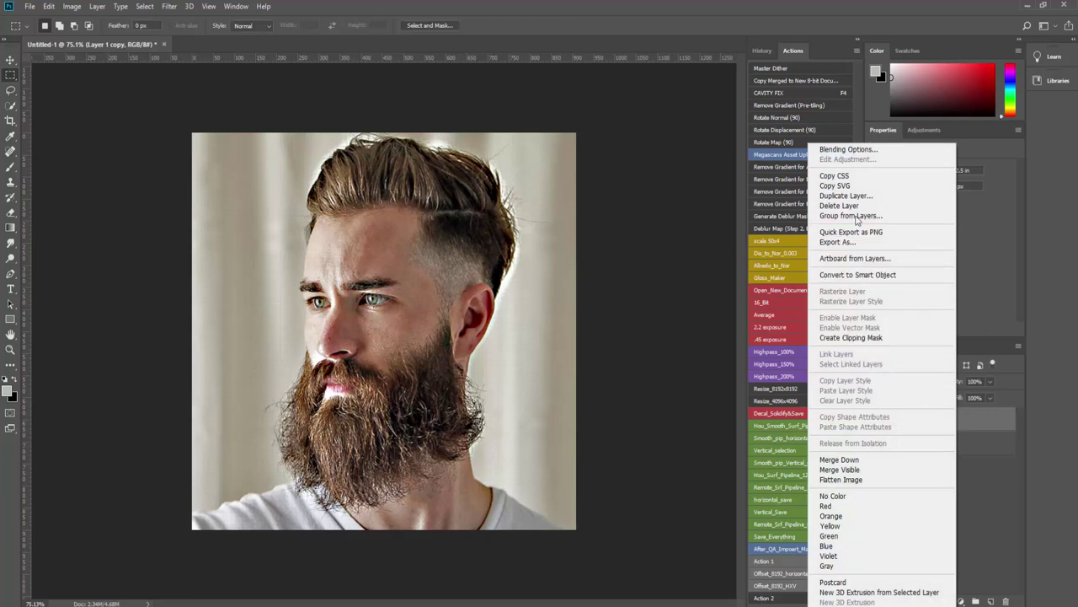
{"action": "left_click", "coordinate": [854, 197]}
{"action": "left_click", "coordinate": [631, 173]}
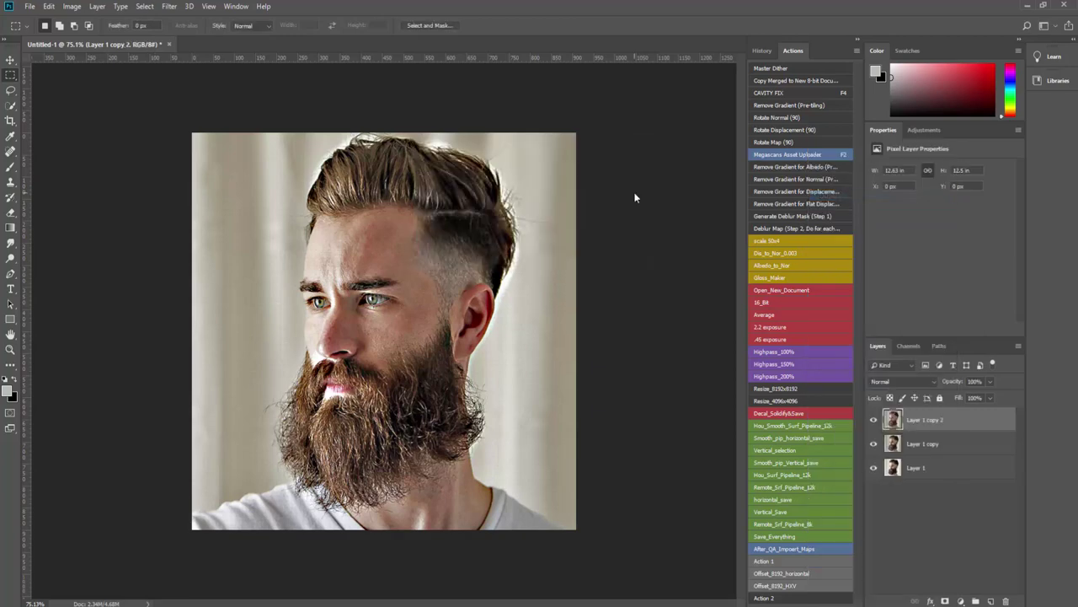
{"action": "left_click", "coordinate": [169, 7]}
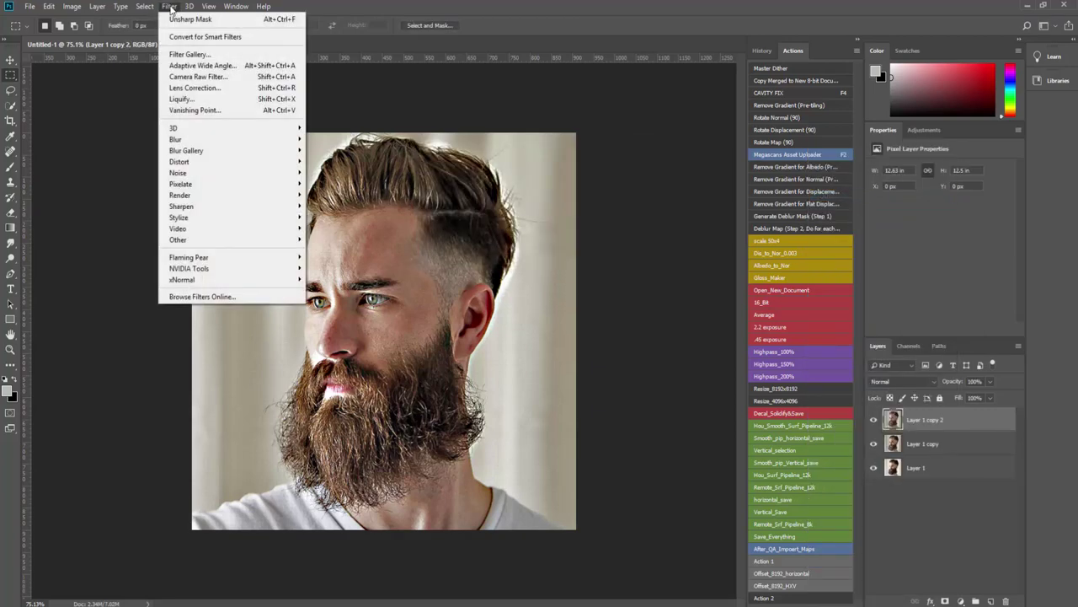
{"action": "mouse_move", "coordinate": [229, 239]}
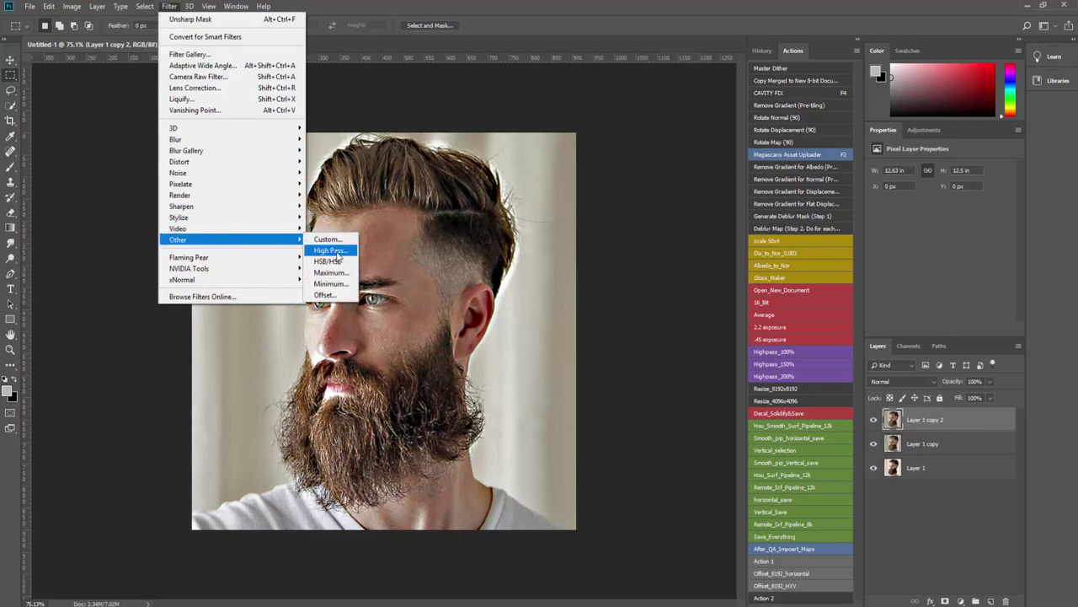
{"action": "left_click", "coordinate": [335, 250]}
{"action": "left_click", "coordinate": [605, 149]}
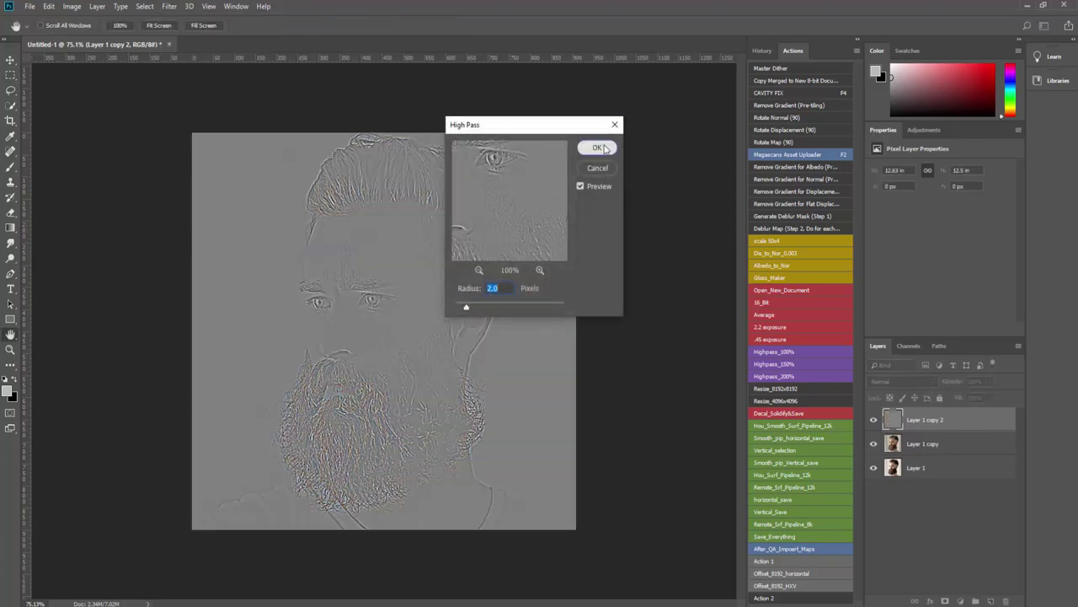
Blend the high-pass layer in Overlay and merge it with Layer 1 copy using Ctrl+E.
{"action": "left_click", "coordinate": [900, 381]}
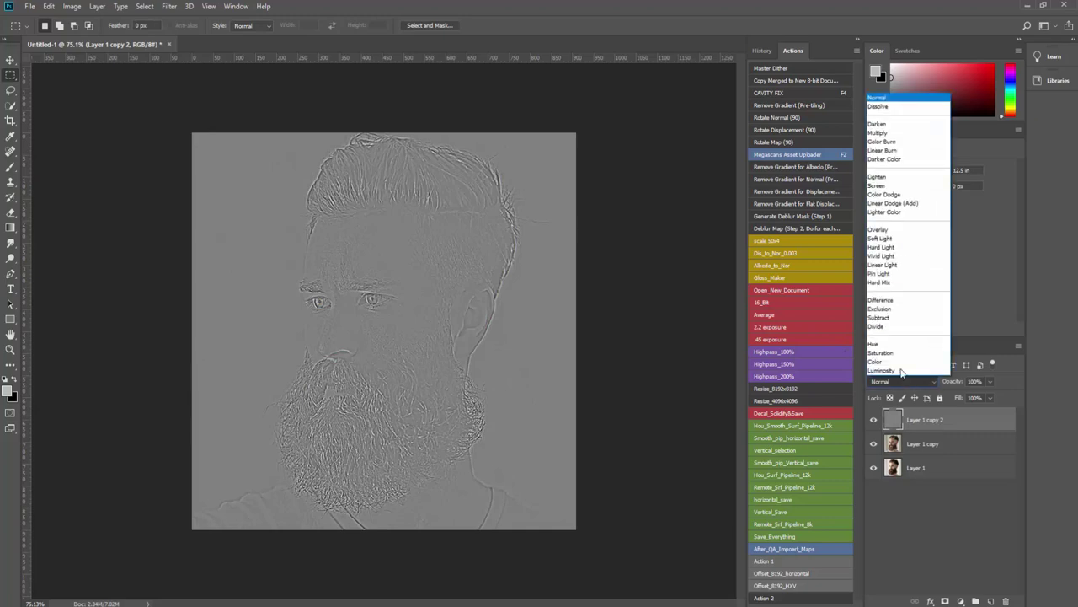
{"action": "left_click", "coordinate": [899, 231]}
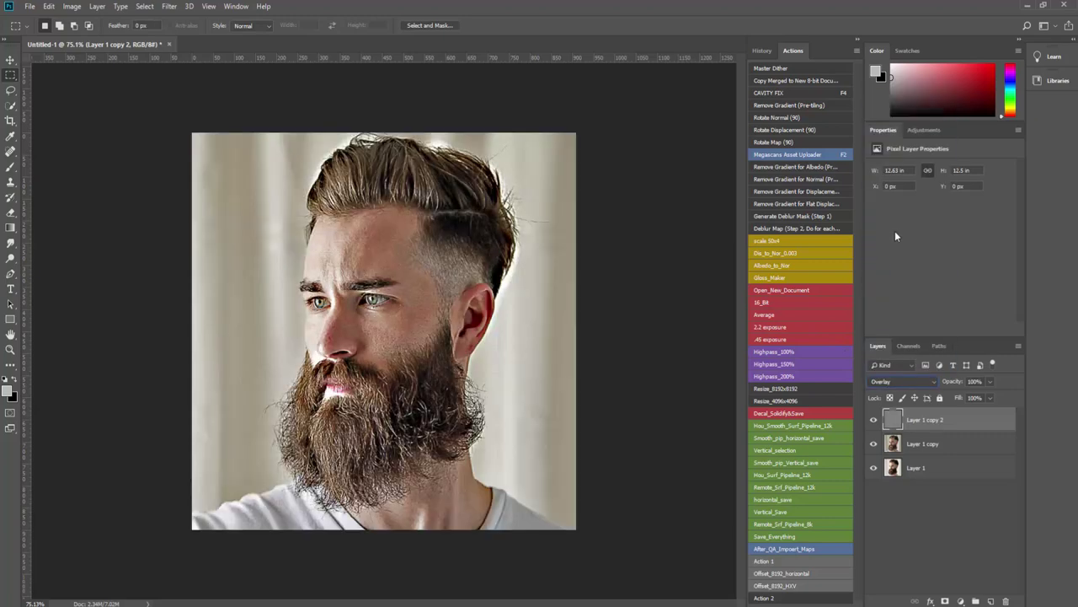
{"action": "left_click", "coordinate": [960, 443], "text": "shift"}
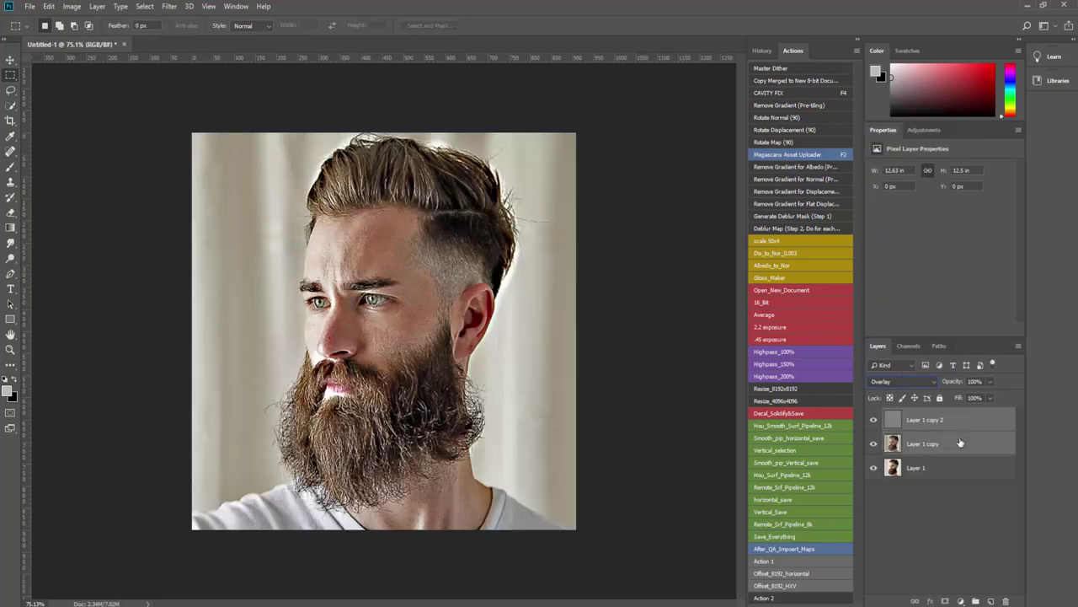
{"action": "key", "text": "ctrl+e"}
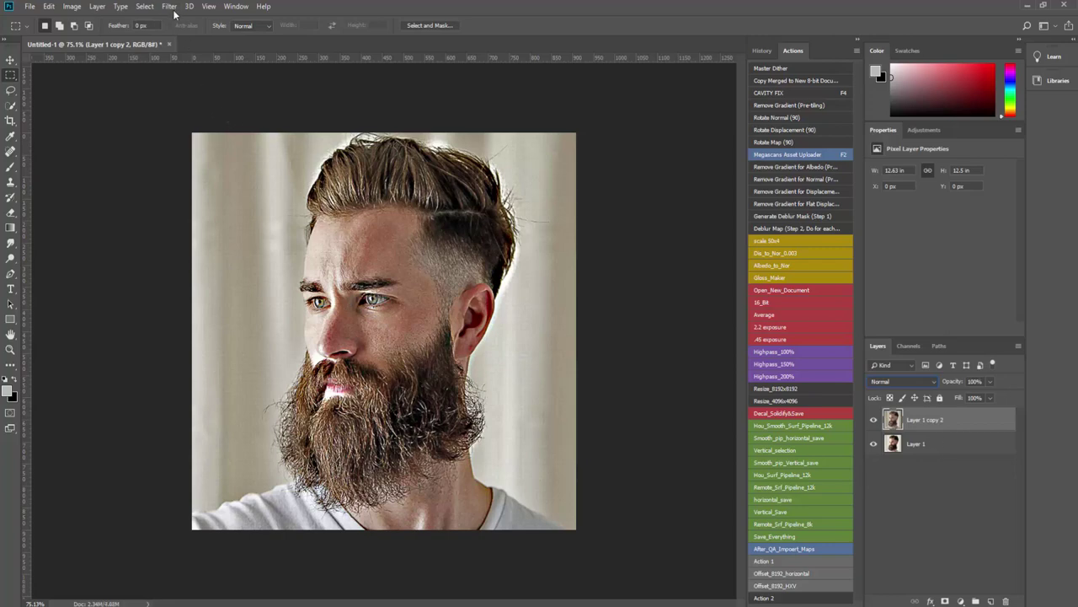
Apply anisotropic Diffuse, rotate the canvas 90° clockwise, and diffuse again.
{"action": "left_click", "coordinate": [171, 8]}
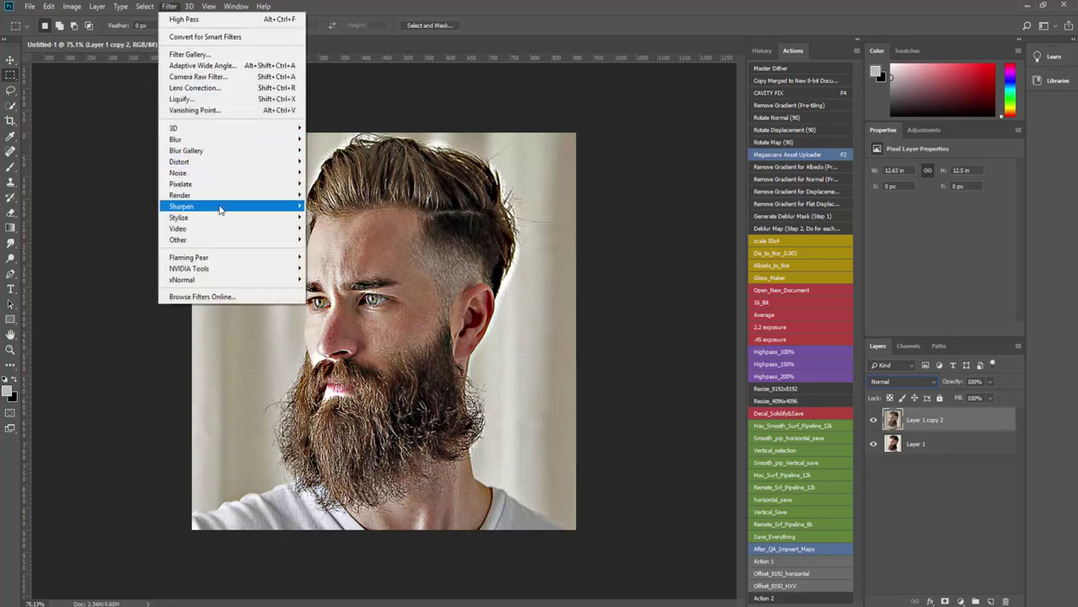
{"action": "mouse_move", "coordinate": [178, 217]}
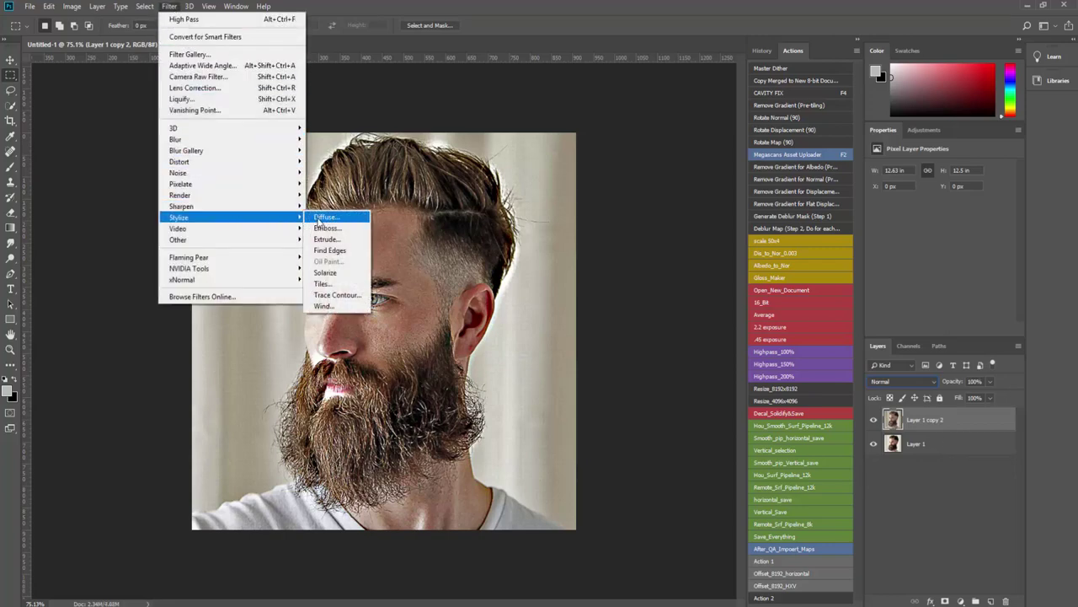
{"action": "left_click", "coordinate": [325, 217]}
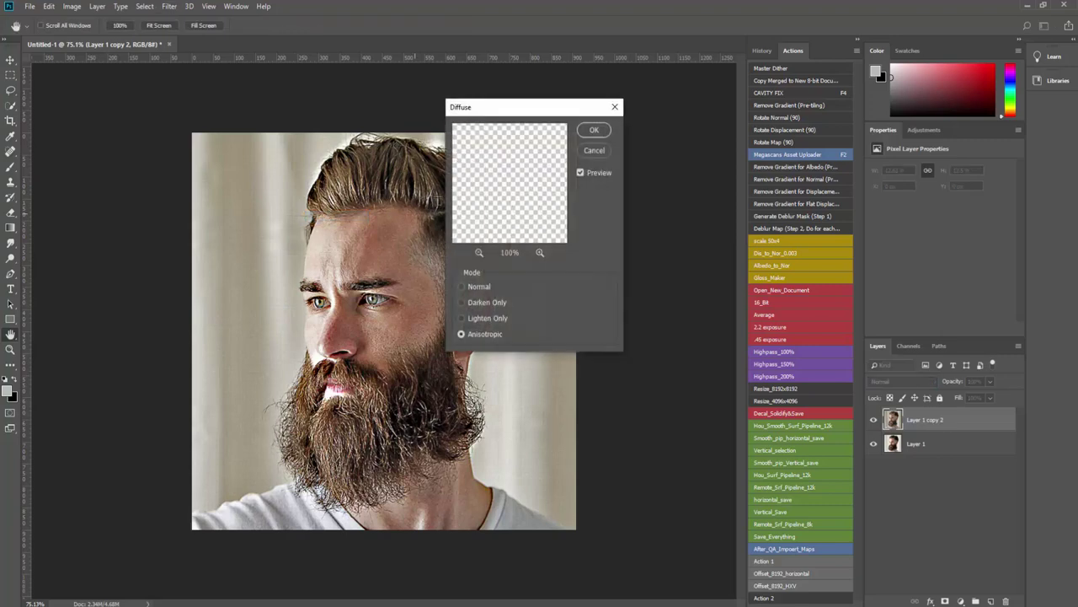
{"action": "left_click", "coordinate": [595, 130]}
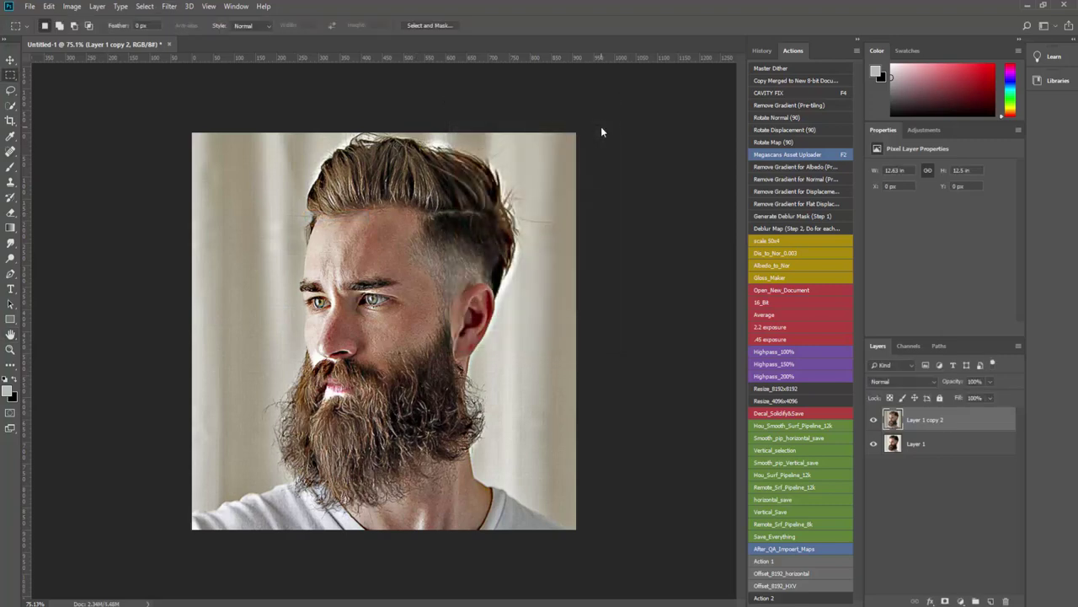
{"action": "left_click", "coordinate": [72, 7]}
{"action": "mouse_move", "coordinate": [94, 117]}
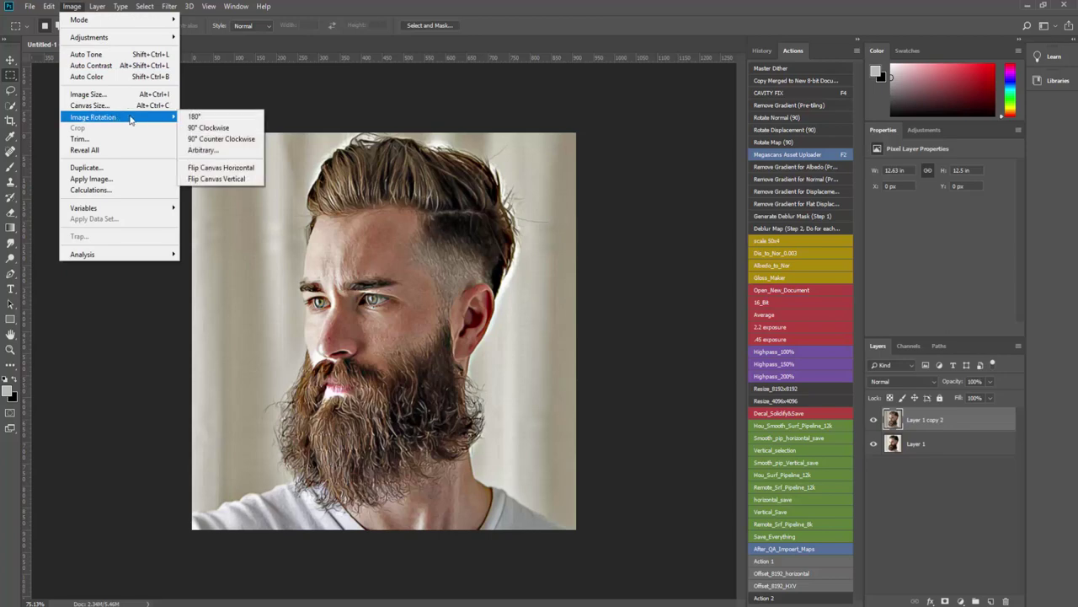
{"action": "left_click", "coordinate": [206, 128]}
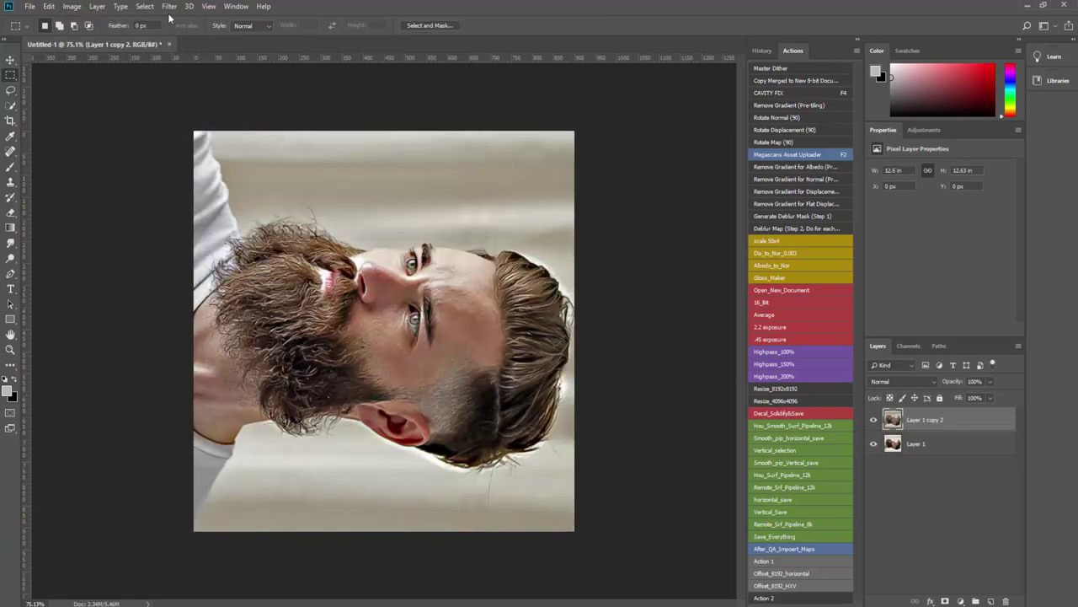
{"action": "left_click", "coordinate": [170, 7]}
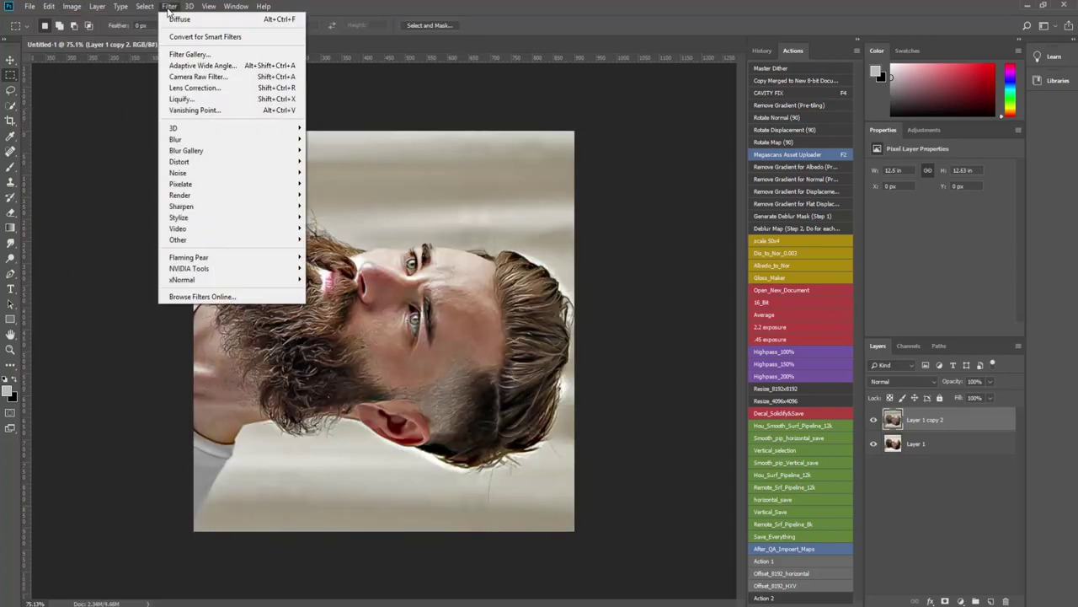
{"action": "left_click", "coordinate": [216, 21]}
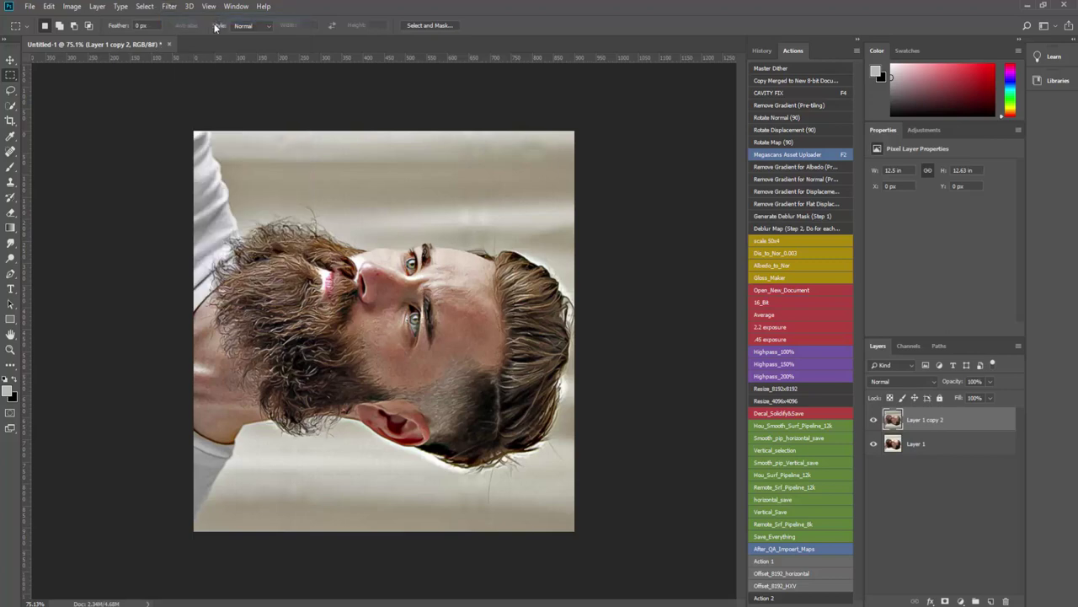
Rotate 90° clockwise twice more, reapplying Diffuse after each rotation.
{"action": "left_click", "coordinate": [71, 6]}
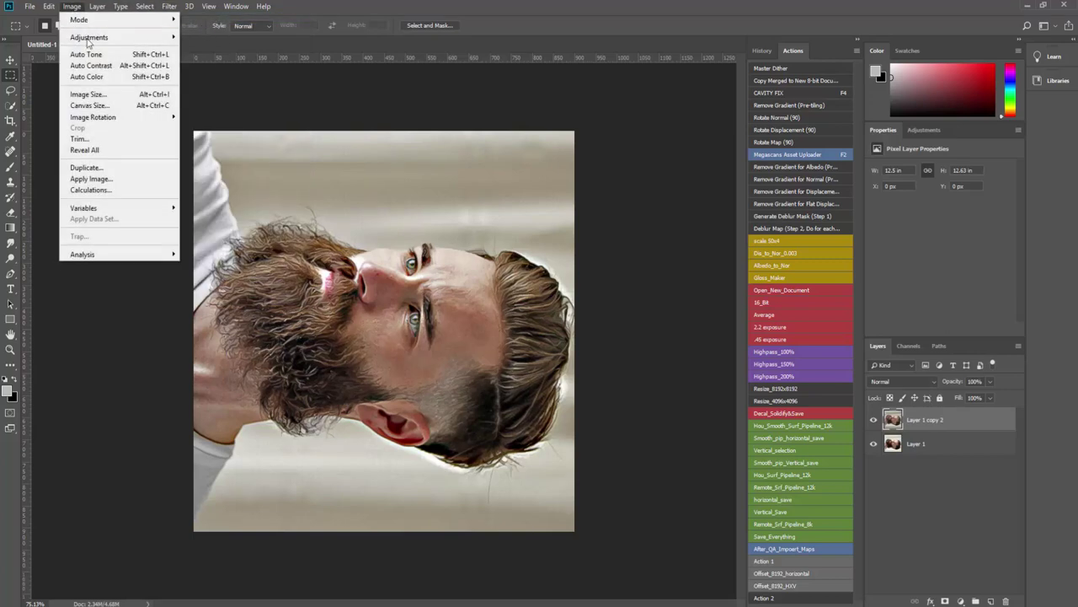
{"action": "mouse_move", "coordinate": [94, 117]}
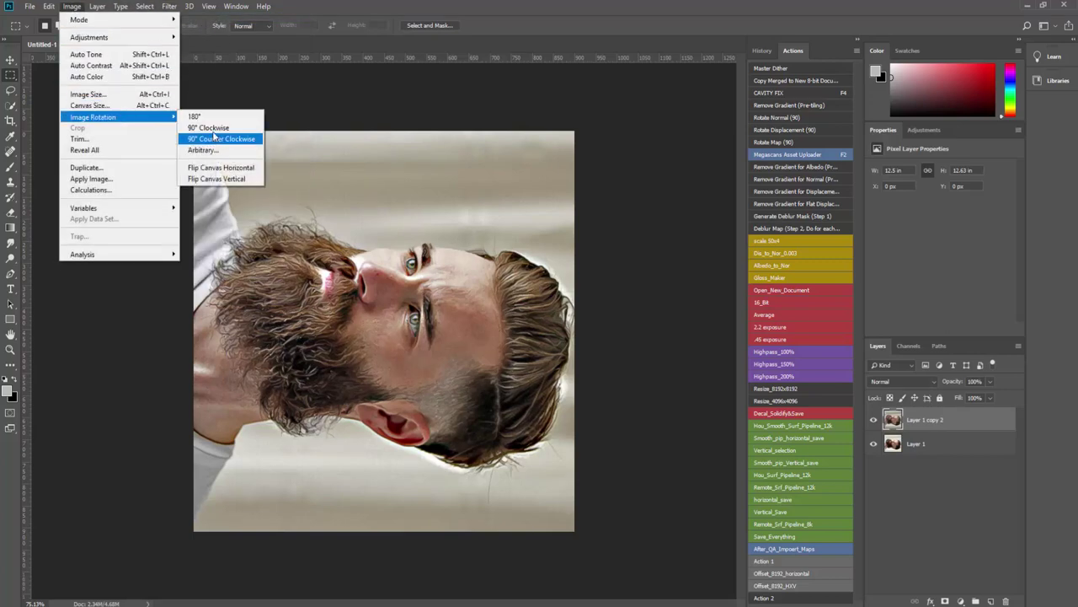
{"action": "left_click", "coordinate": [214, 128]}
{"action": "left_click", "coordinate": [170, 7]}
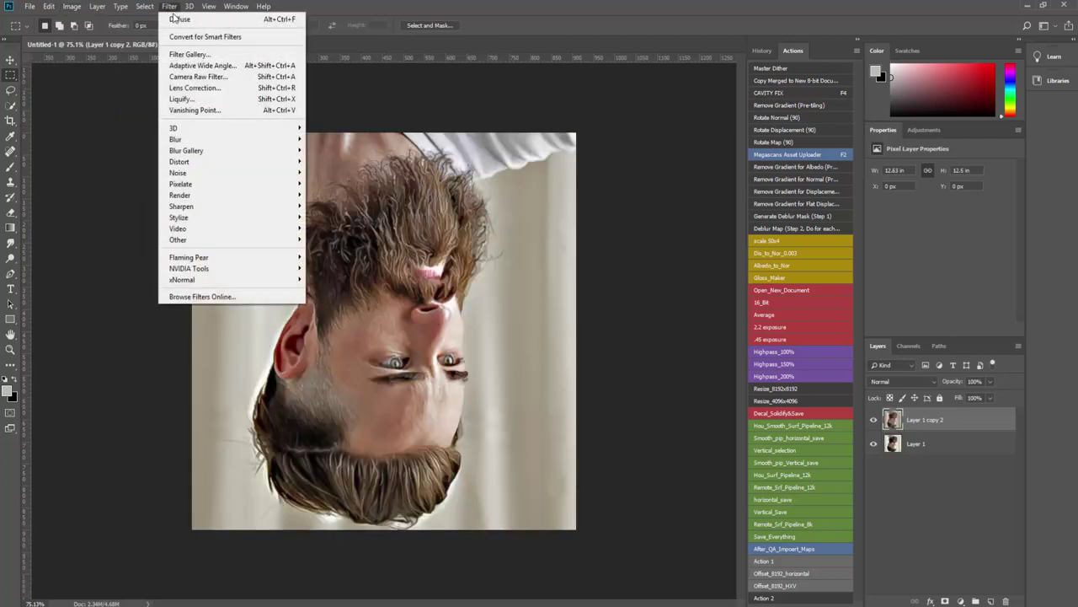
{"action": "left_click", "coordinate": [191, 19]}
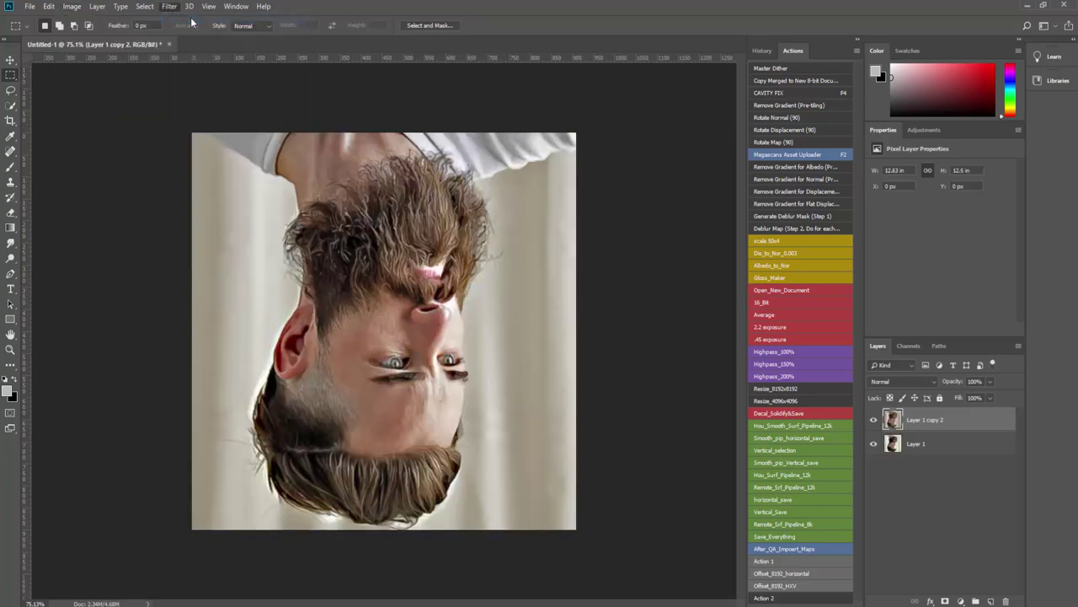
{"action": "left_click", "coordinate": [71, 6]}
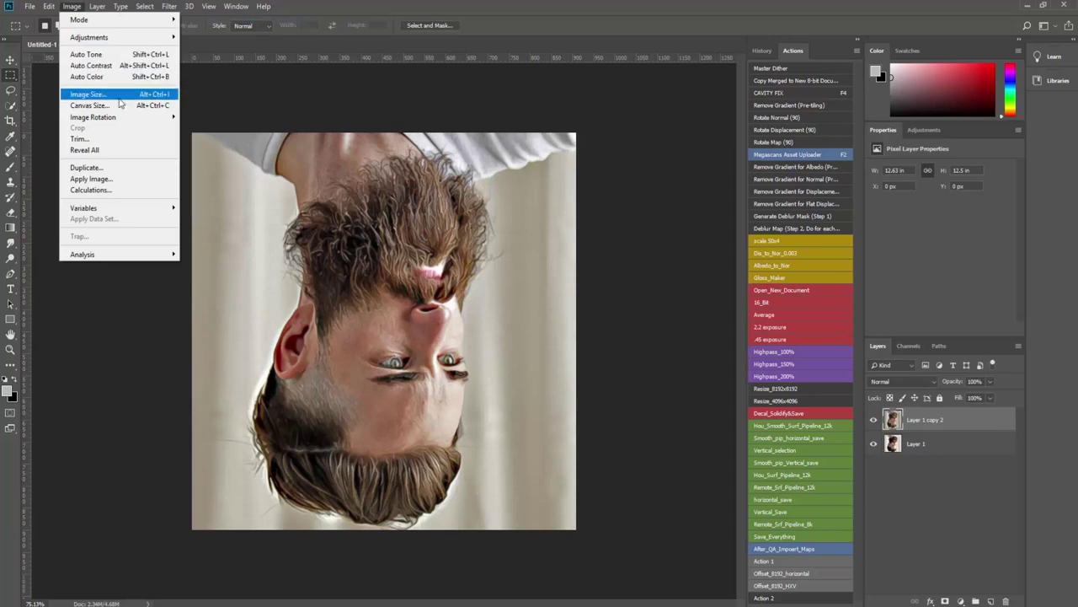
{"action": "mouse_move", "coordinate": [92, 117]}
{"action": "left_click", "coordinate": [212, 128]}
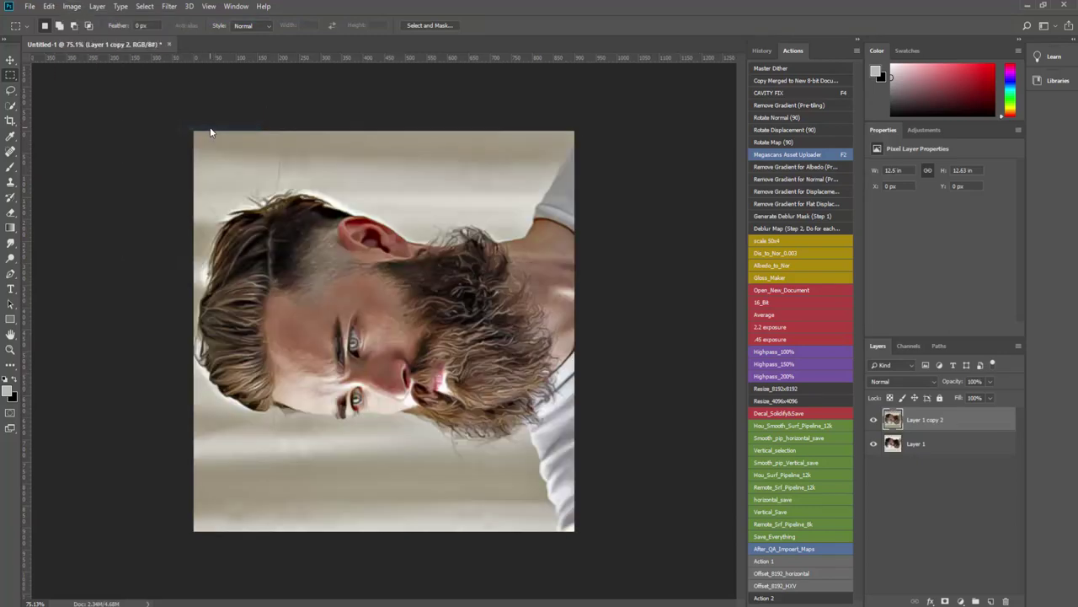
{"action": "left_click", "coordinate": [169, 6]}
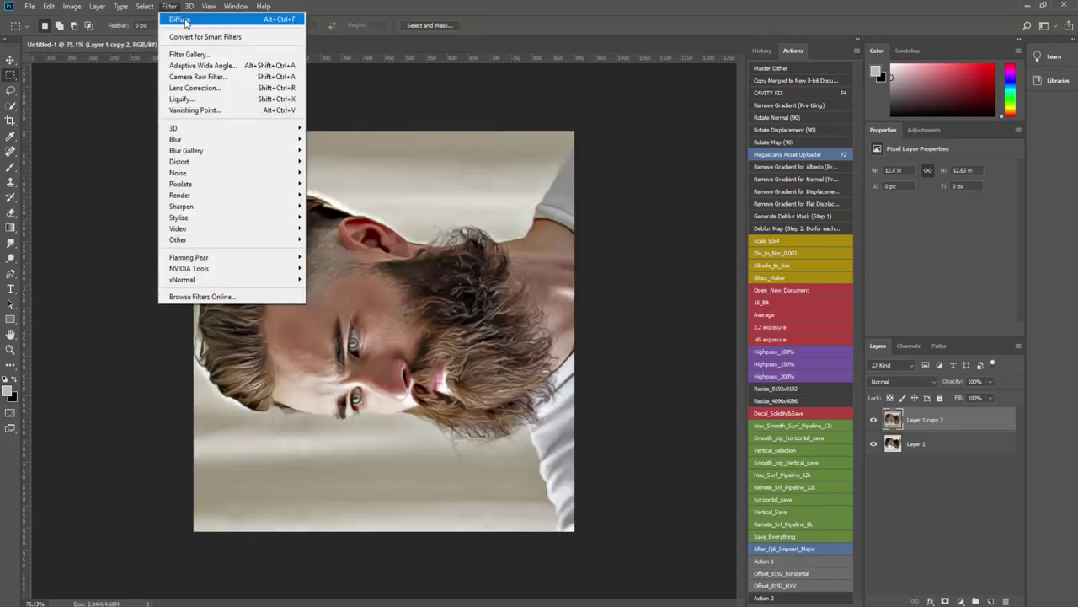
{"action": "left_click", "coordinate": [184, 17]}
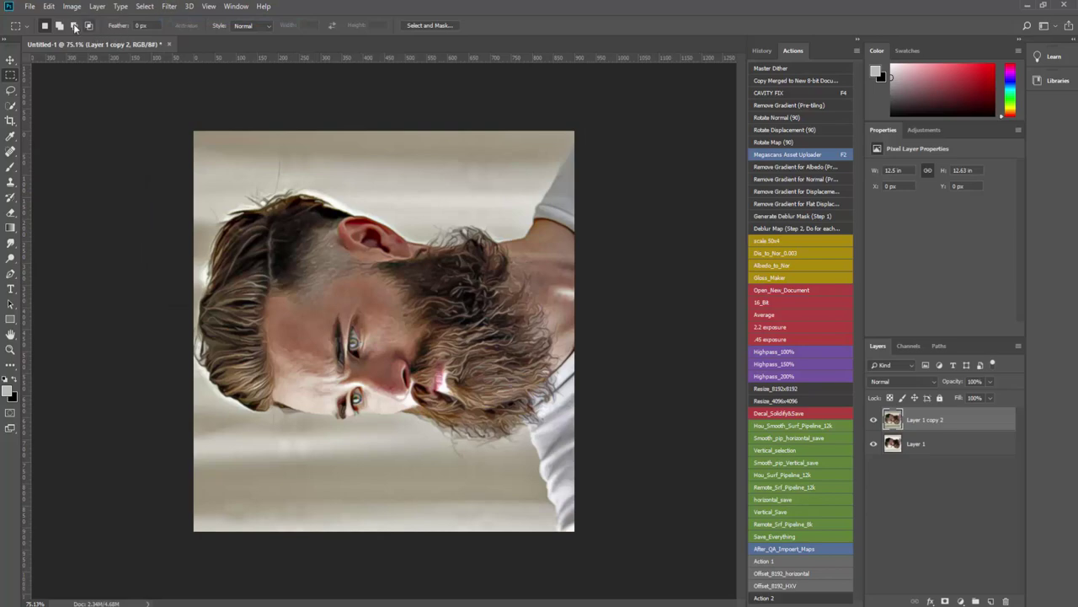
Rotate the portrait back upright, diffuse once more, and toggle the layer to compare.
{"action": "left_click", "coordinate": [72, 6]}
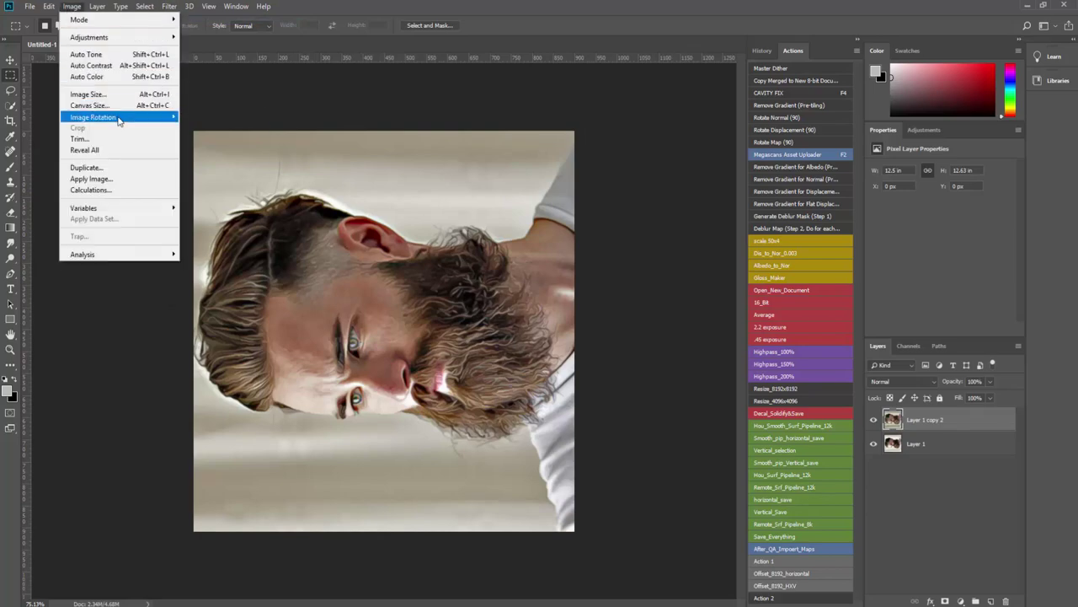
{"action": "left_click", "coordinate": [212, 126]}
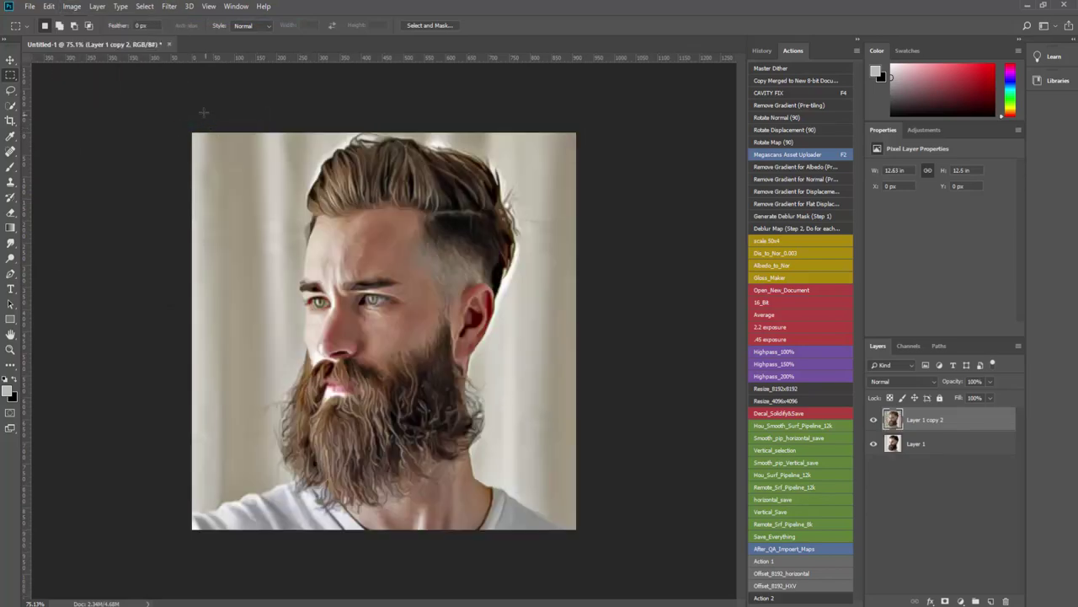
{"action": "left_click", "coordinate": [168, 8]}
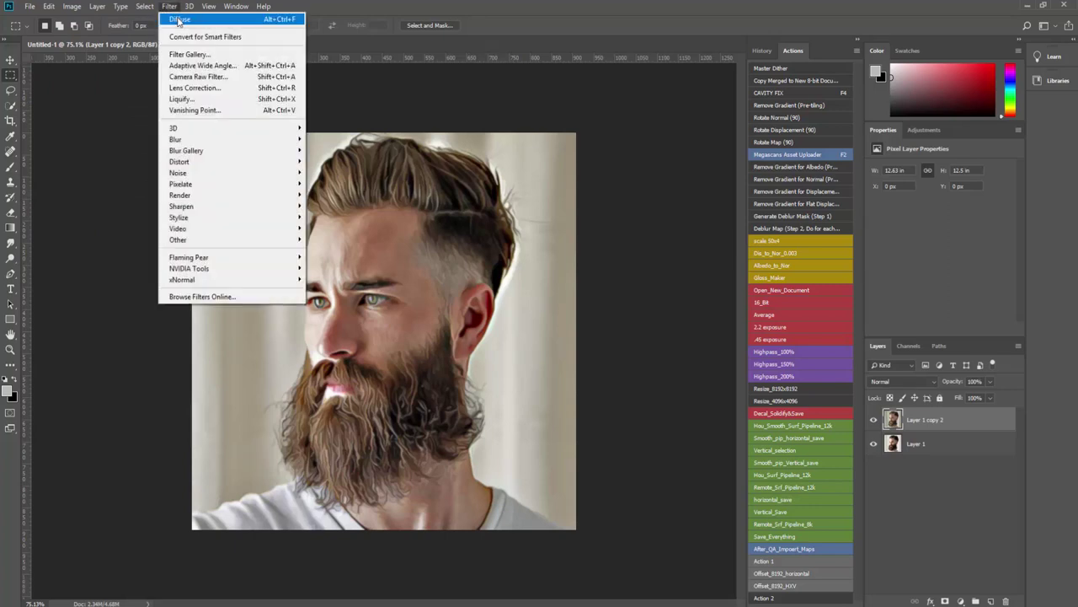
{"action": "left_click", "coordinate": [181, 17]}
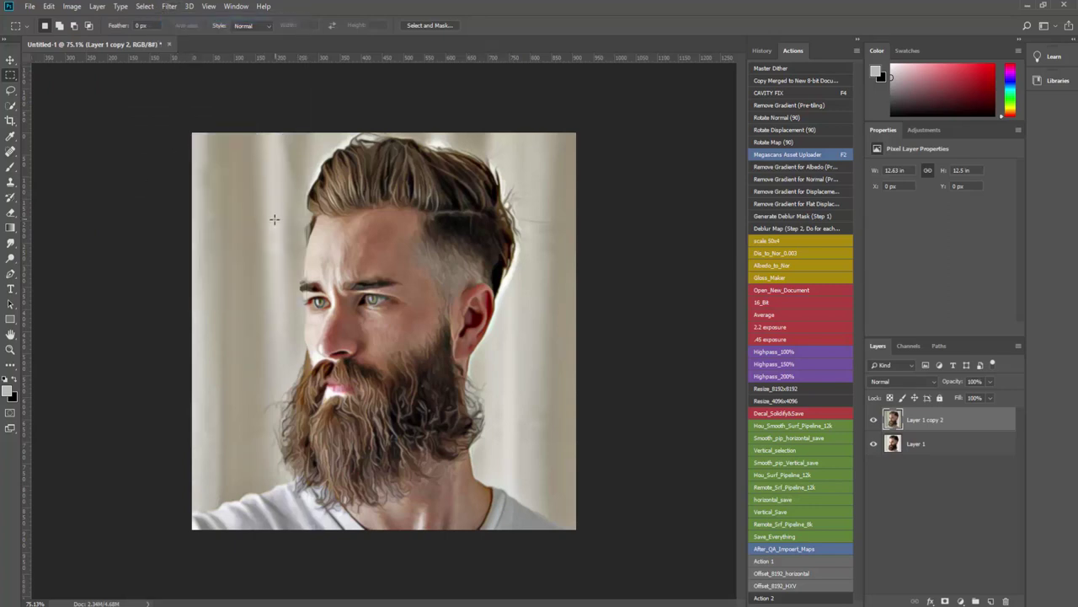
{"action": "left_click", "coordinate": [872, 420]}
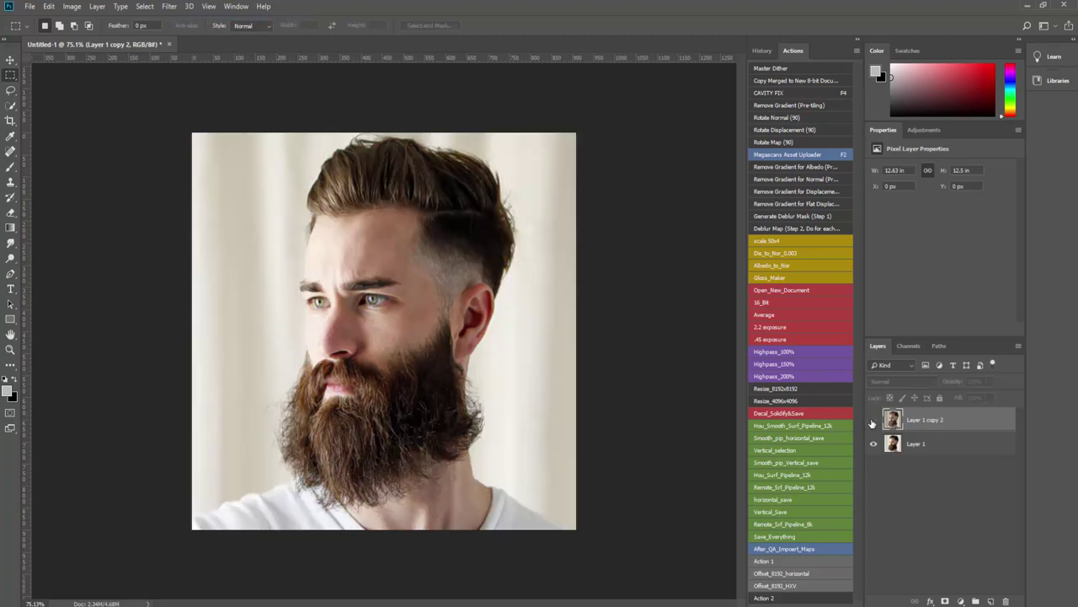
{"action": "left_click", "coordinate": [873, 420]}
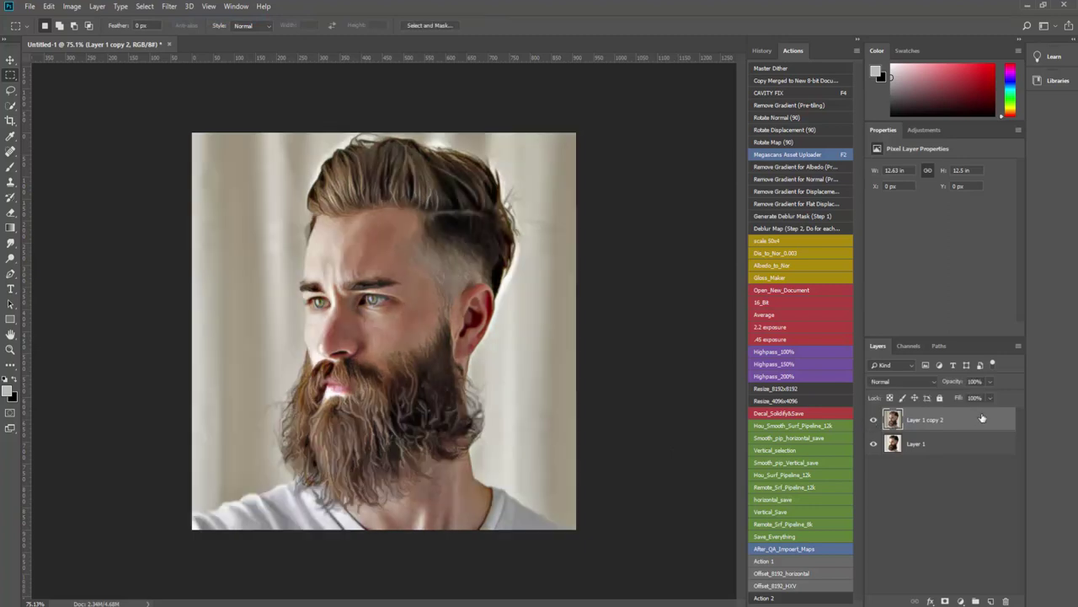
{"action": "left_click", "coordinate": [170, 7]}
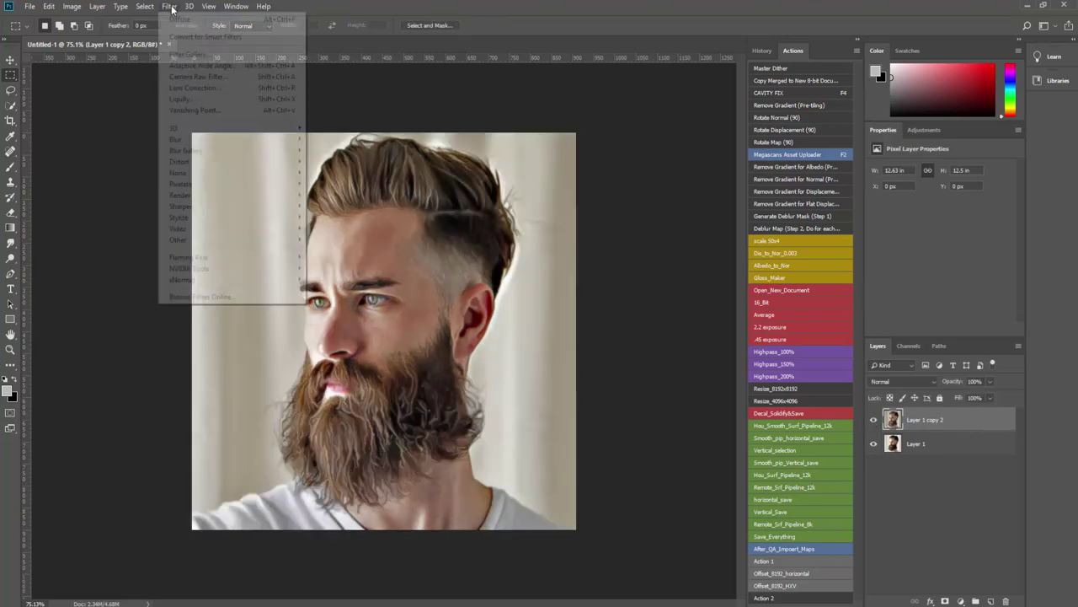
In Camera Raw, set Exposure -0.65, Shadows +47, Whites -9 and Blacks -25.
{"action": "left_click", "coordinate": [202, 76]}
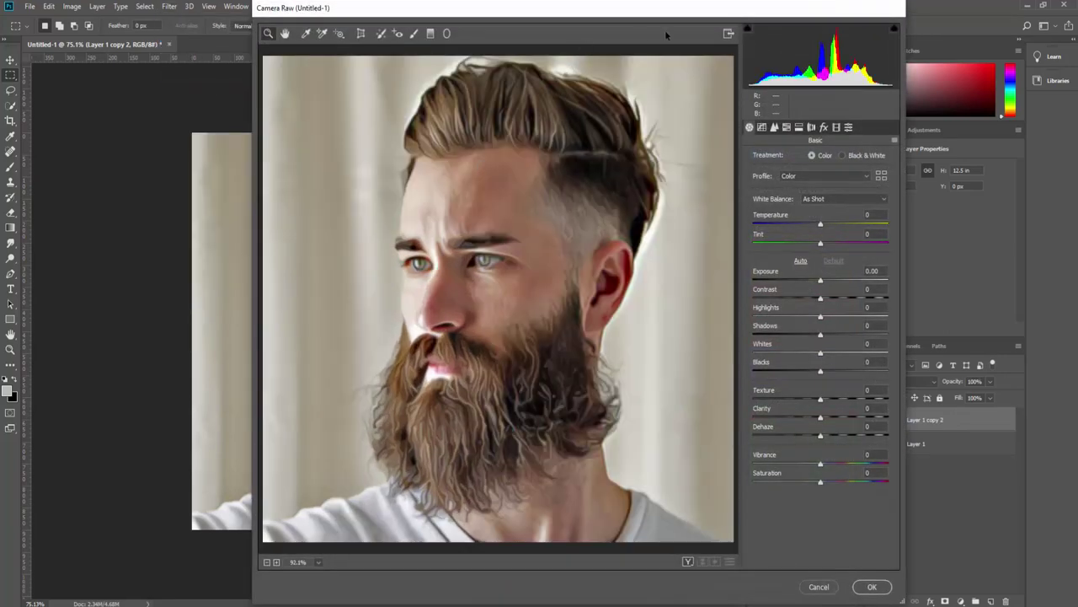
{"action": "left_click_drag", "start_coordinate": [647, 9], "coordinate": [674, 14]}
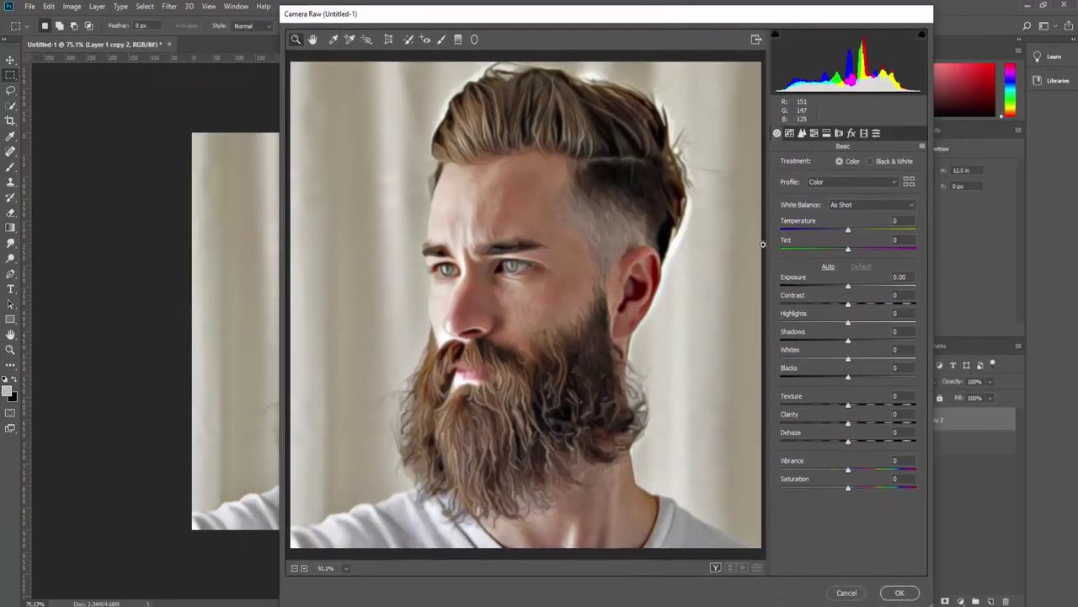
{"action": "mouse_move", "coordinate": [848, 288]}
{"action": "left_mouse_down"}
{"action": "mouse_move", "coordinate": [818, 304]}
{"action": "mouse_move", "coordinate": [839, 288]}
{"action": "mouse_move", "coordinate": [840, 324]}
{"action": "left_mouse_up"}
{"action": "left_click", "coordinate": [850, 306]}
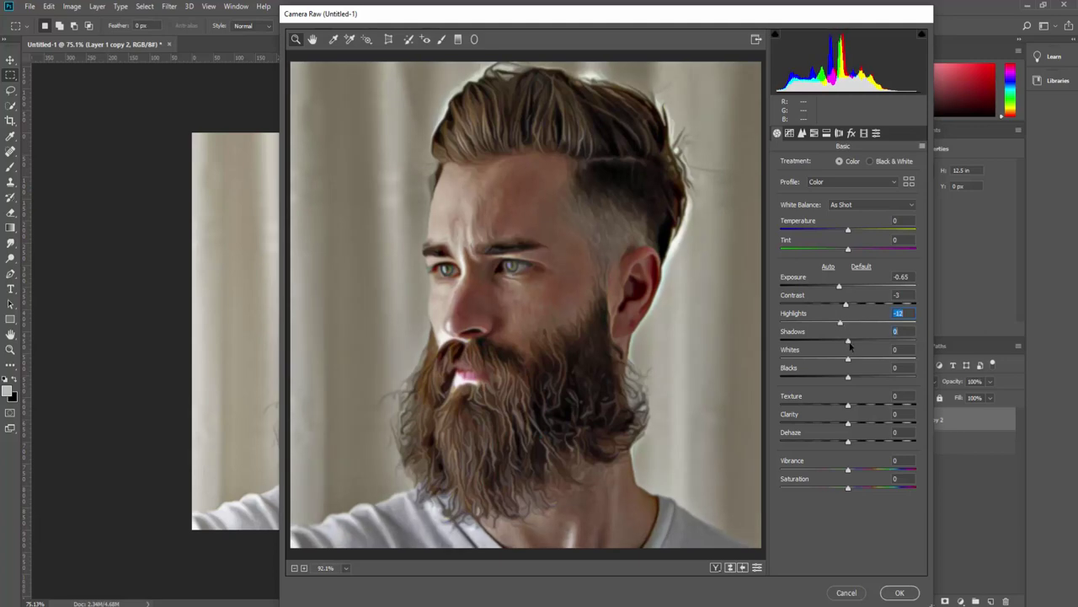
{"action": "mouse_move", "coordinate": [849, 340]}
{"action": "left_mouse_down"}
{"action": "mouse_move", "coordinate": [869, 341]}
{"action": "mouse_move", "coordinate": [833, 360]}
{"action": "left_mouse_up"}
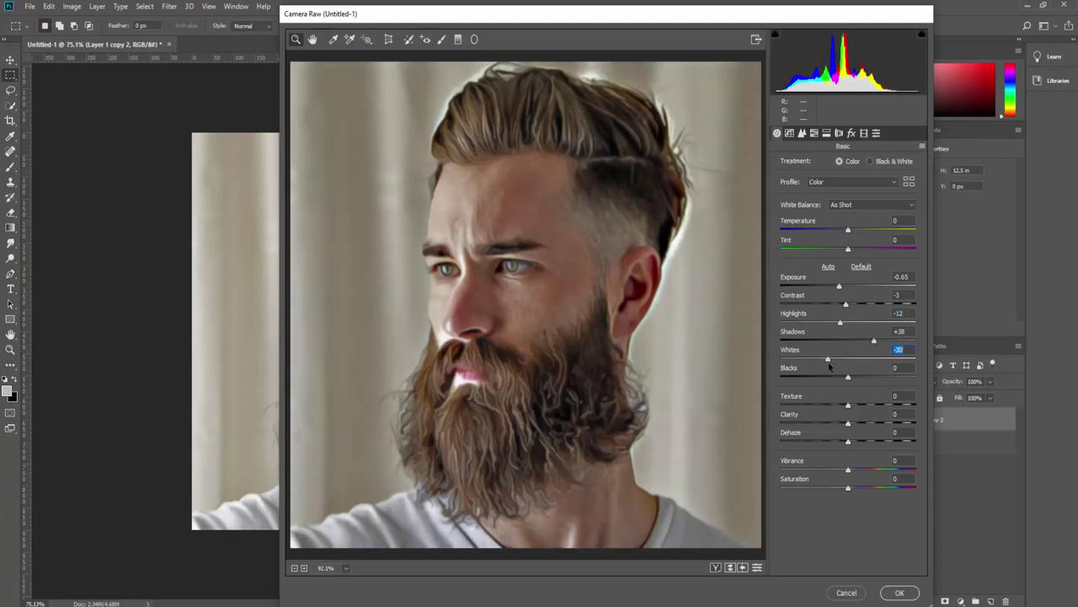
{"action": "left_click_drag", "start_coordinate": [830, 361], "coordinate": [879, 342]}
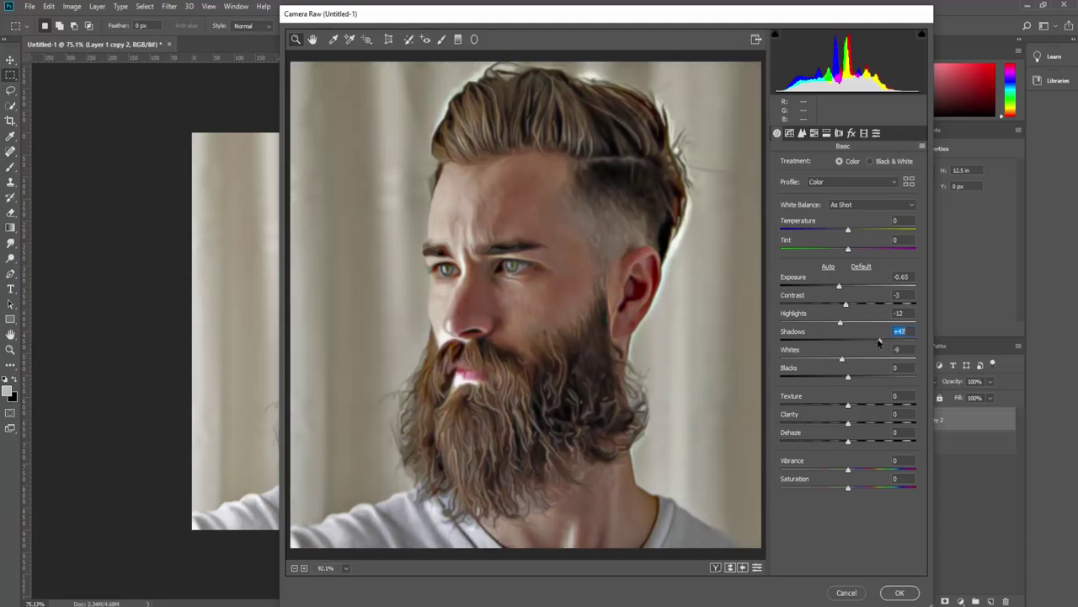
{"action": "left_click_drag", "start_coordinate": [848, 378], "coordinate": [817, 379]}
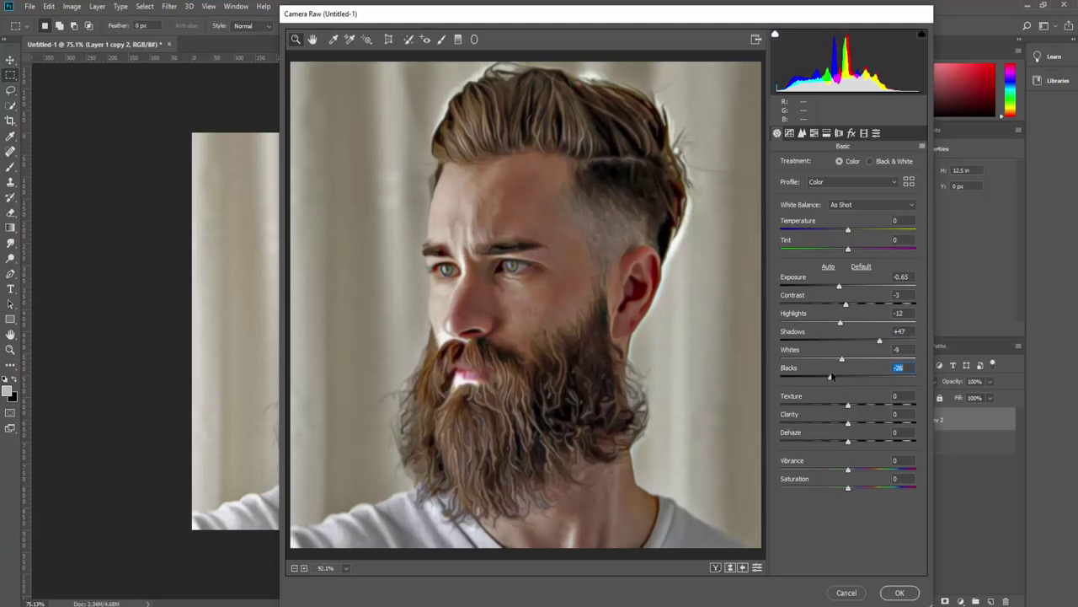
Set Texture -54, Clarity +62 and Vibrance +13, lower Dehaze slightly, and apply.
{"action": "left_click_drag", "start_coordinate": [847, 406], "coordinate": [798, 405]}
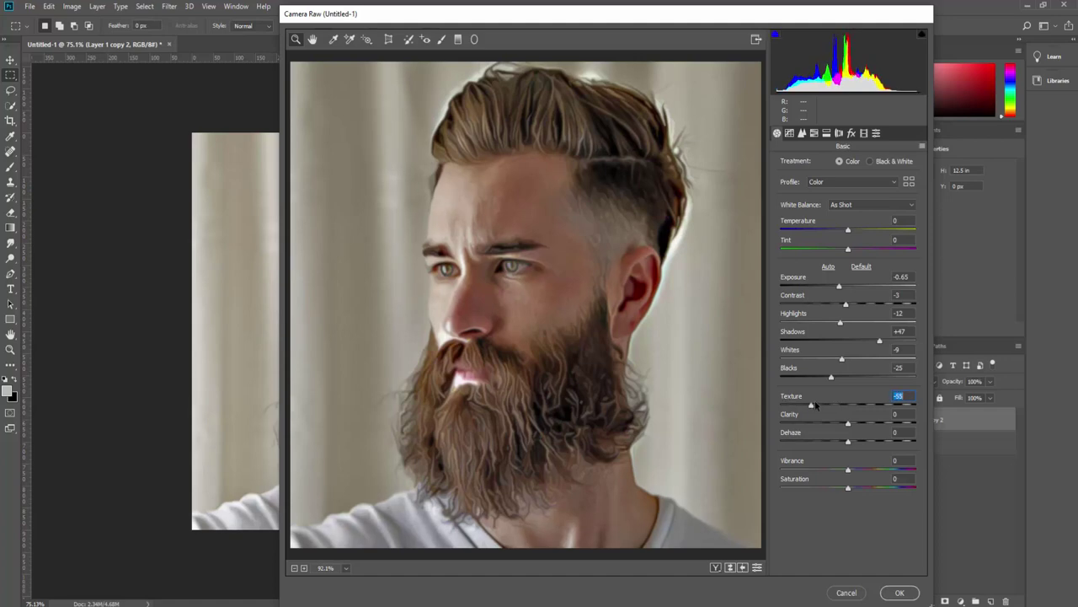
{"action": "left_click_drag", "start_coordinate": [848, 422], "coordinate": [866, 423]}
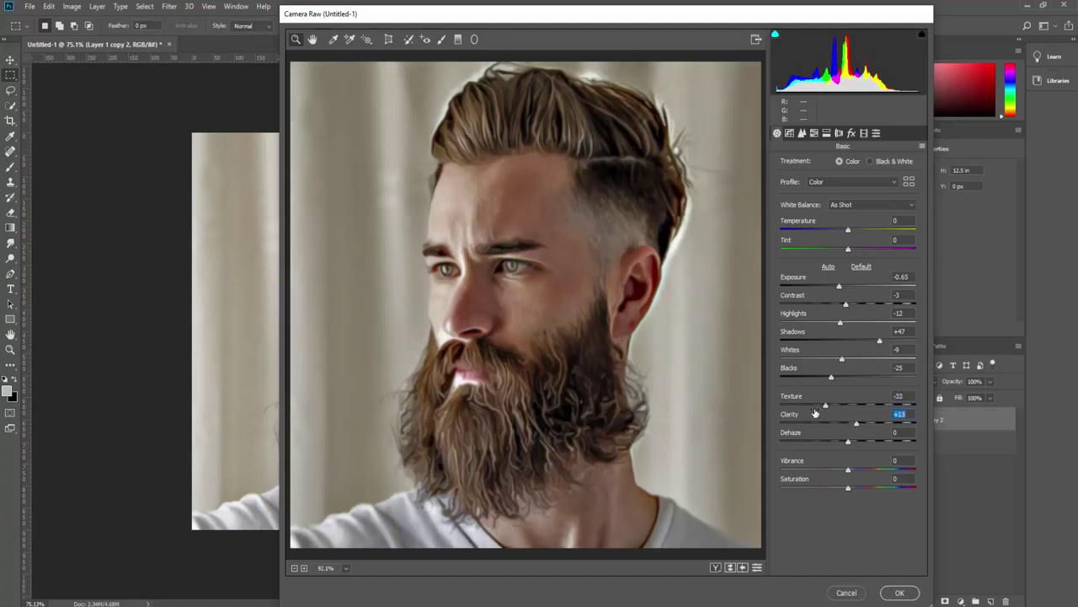
{"action": "mouse_move", "coordinate": [825, 414]}
{"action": "left_mouse_down"}
{"action": "mouse_move", "coordinate": [837, 414]}
{"action": "mouse_move", "coordinate": [807, 410]}
{"action": "left_mouse_up"}
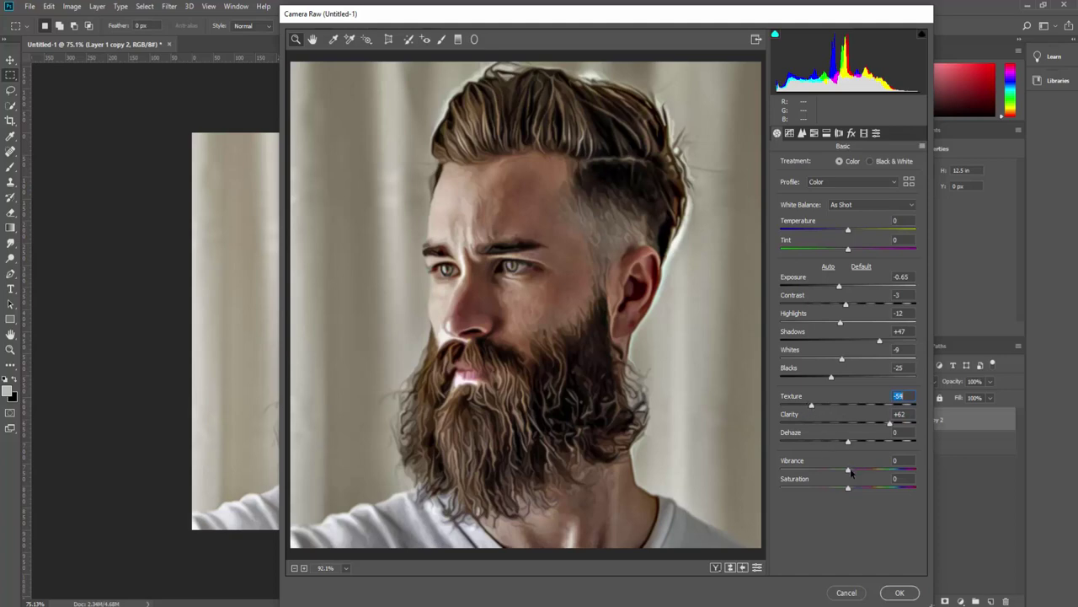
{"action": "left_click_drag", "start_coordinate": [851, 474], "coordinate": [860, 472]}
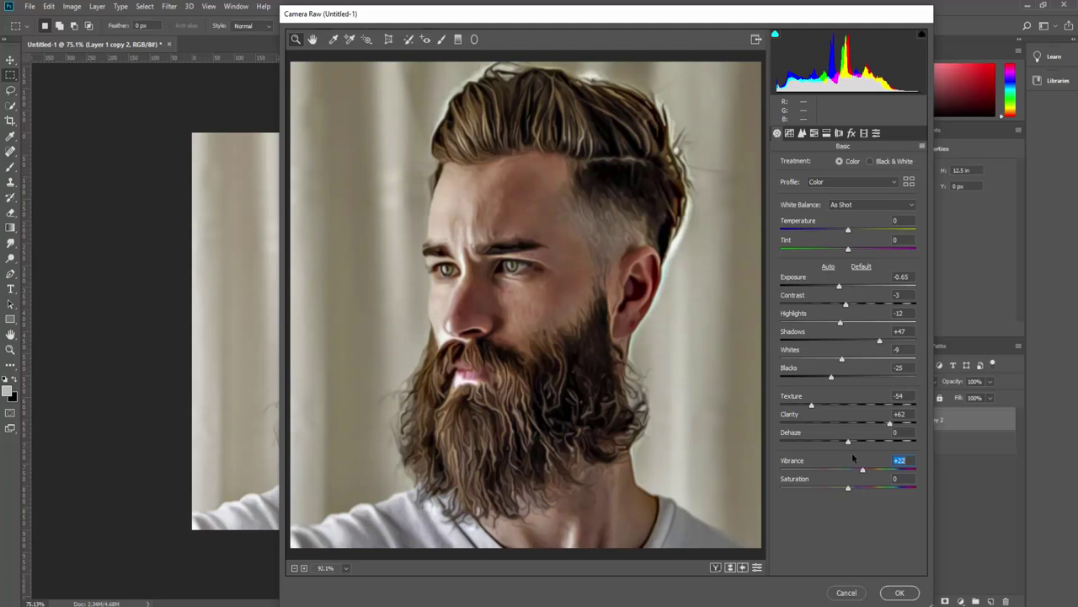
{"action": "left_click_drag", "start_coordinate": [848, 447], "coordinate": [840, 445]}
{"action": "mouse_move", "coordinate": [851, 446]}
{"action": "left_mouse_down"}
{"action": "mouse_move", "coordinate": [861, 471]}
{"action": "mouse_move", "coordinate": [848, 447]}
{"action": "left_mouse_up"}
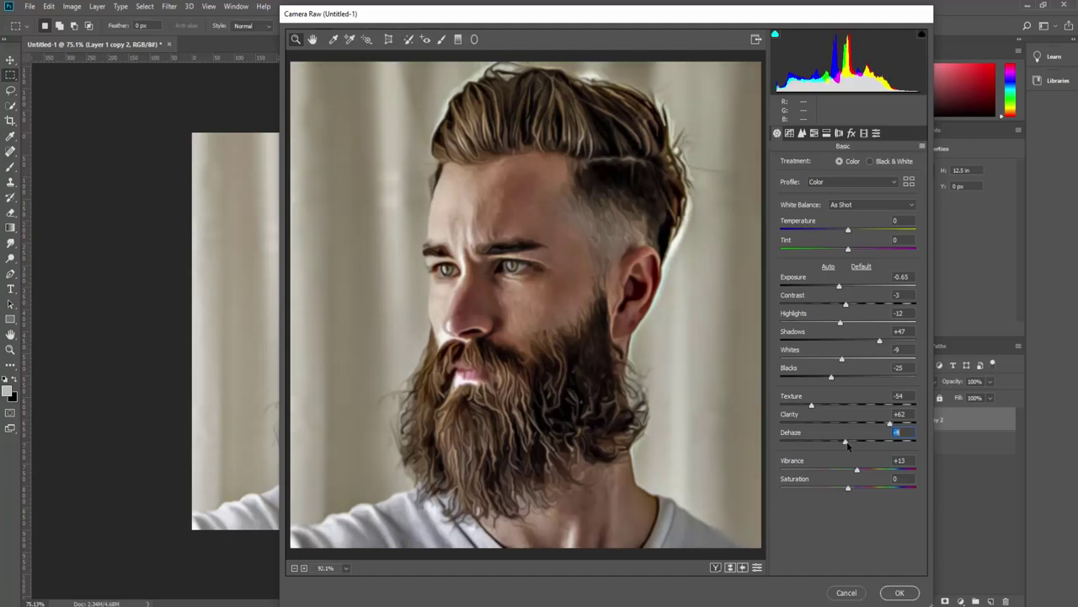
{"action": "left_click", "coordinate": [899, 592]}
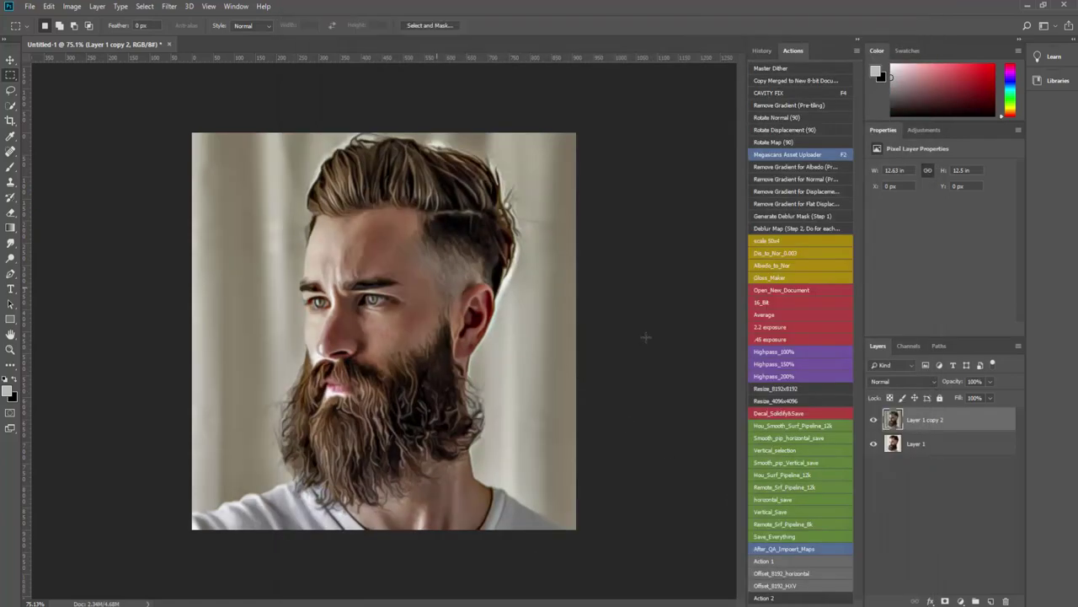
Duplicate the Camera Raw-graded layer and apply a 2-pixel High Pass filter to the copy.
{"action": "left_click", "coordinate": [872, 421]}
{"action": "left_click", "coordinate": [871, 421]}
{"action": "right_click", "coordinate": [961, 422]}
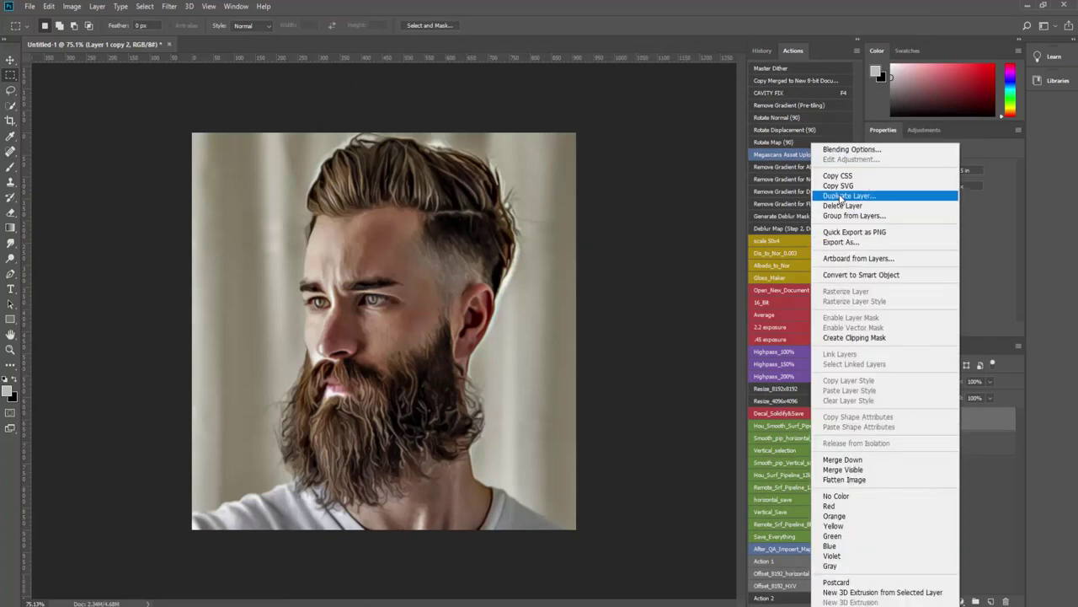
{"action": "left_click", "coordinate": [842, 195]}
{"action": "left_click", "coordinate": [636, 171]}
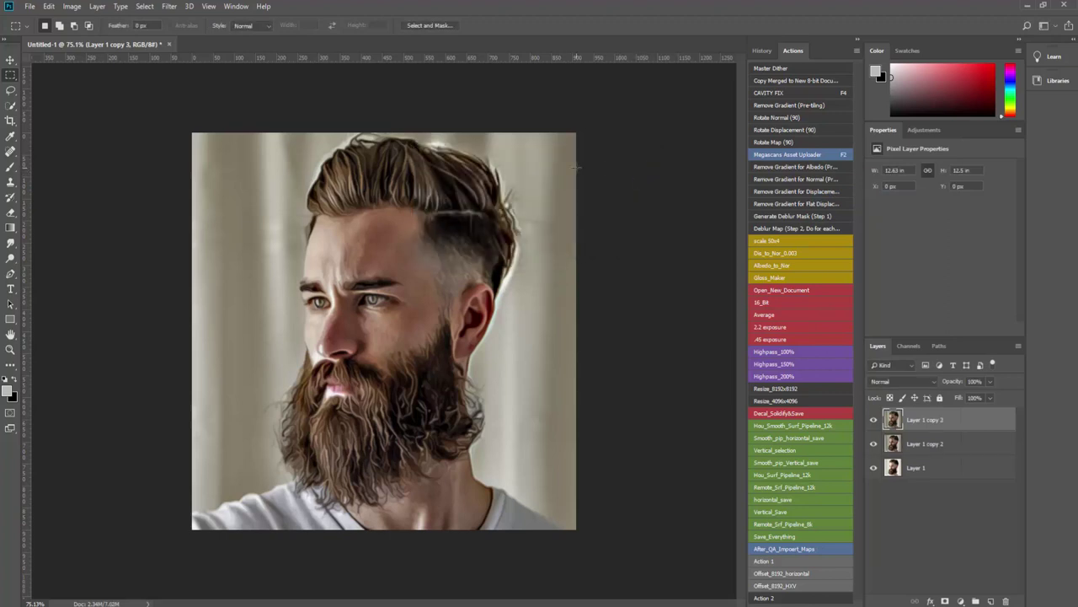
{"action": "left_click", "coordinate": [166, 7]}
{"action": "mouse_move", "coordinate": [179, 240]}
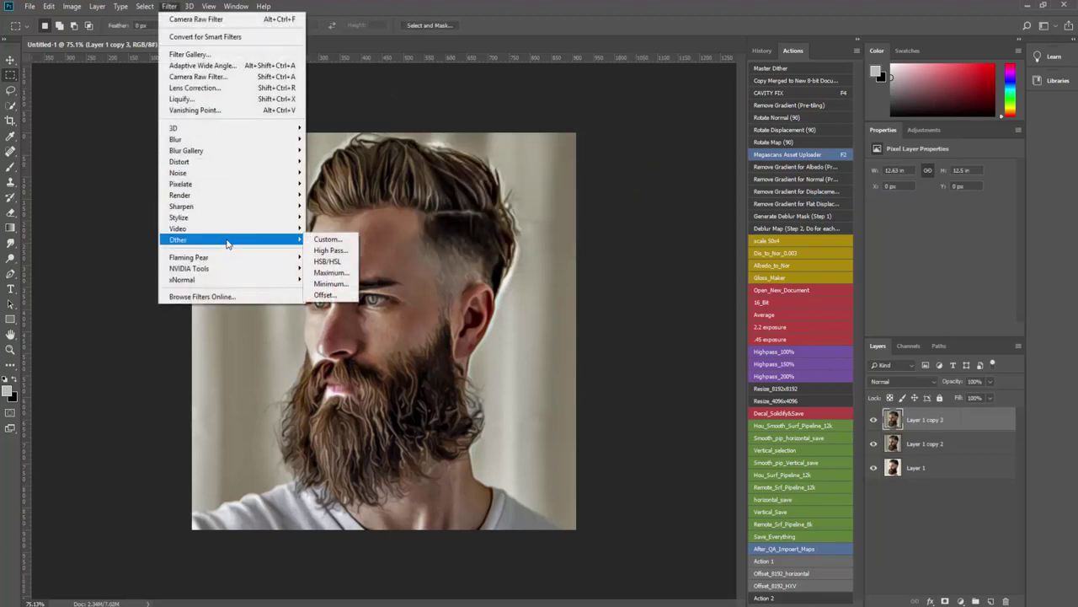
{"action": "left_click", "coordinate": [331, 250]}
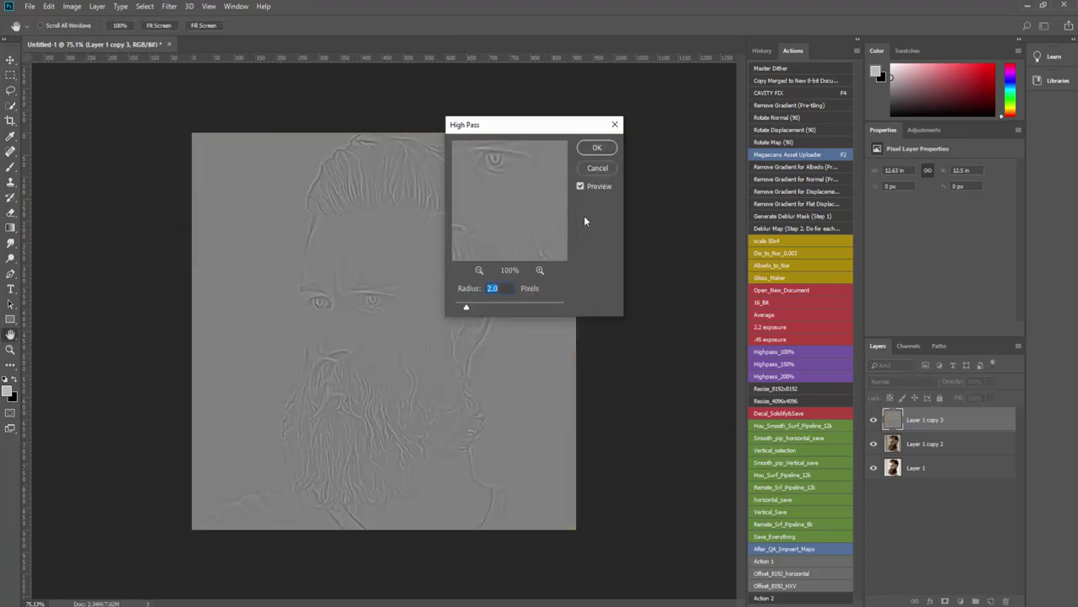
{"action": "left_click", "coordinate": [597, 148]}
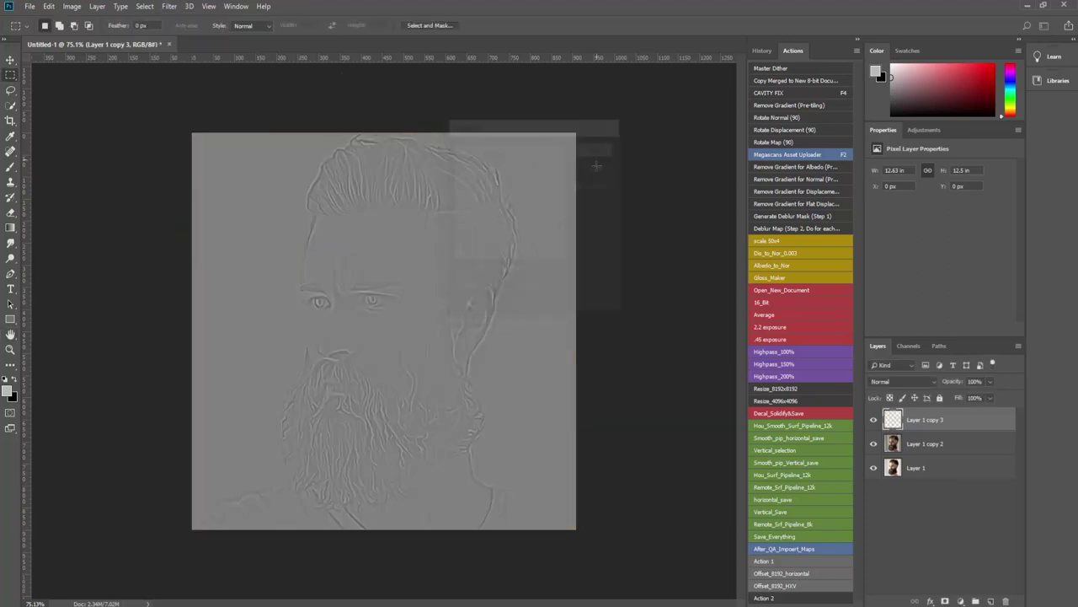
Blend the high-pass layer as Hard Light and merge it with Layer 1 copy 2.
{"action": "left_click", "coordinate": [889, 381]}
{"action": "left_click", "coordinate": [883, 253]}
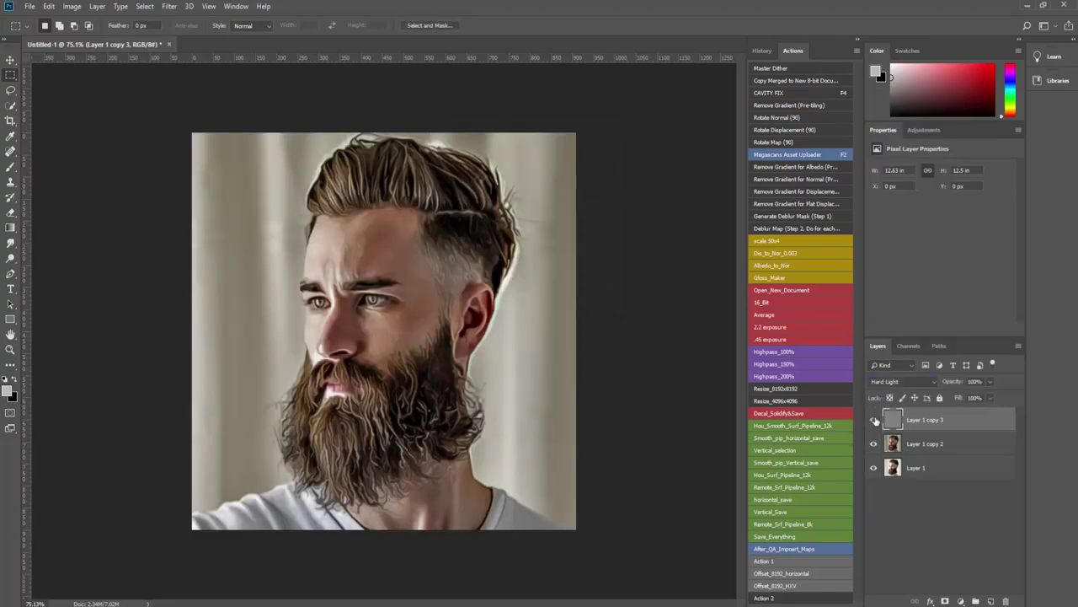
{"action": "left_click", "coordinate": [943, 446], "text": "shift"}
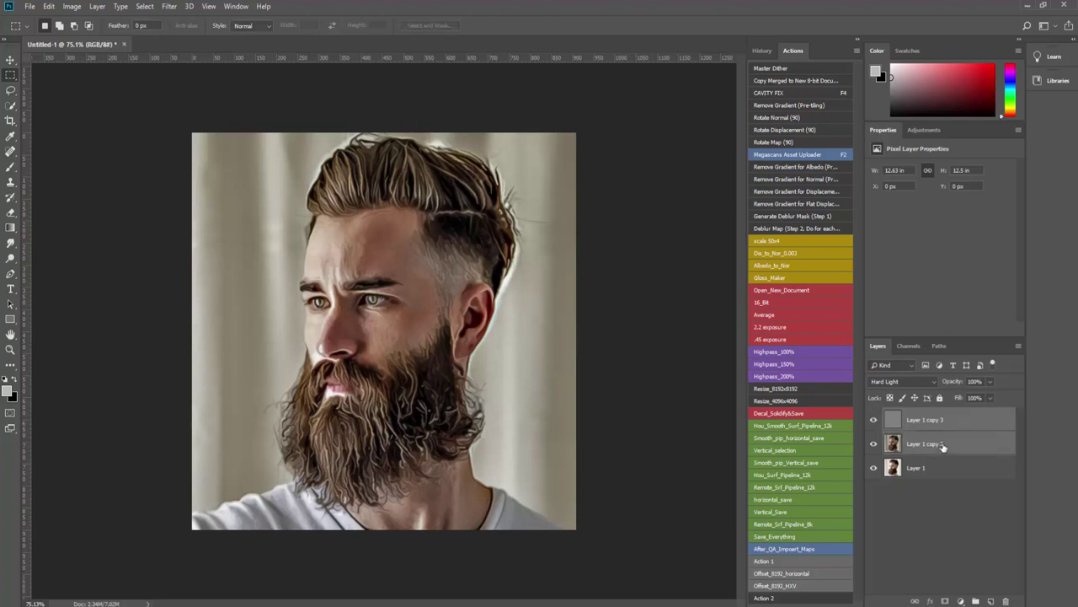
{"action": "key", "text": "ctrl+e"}
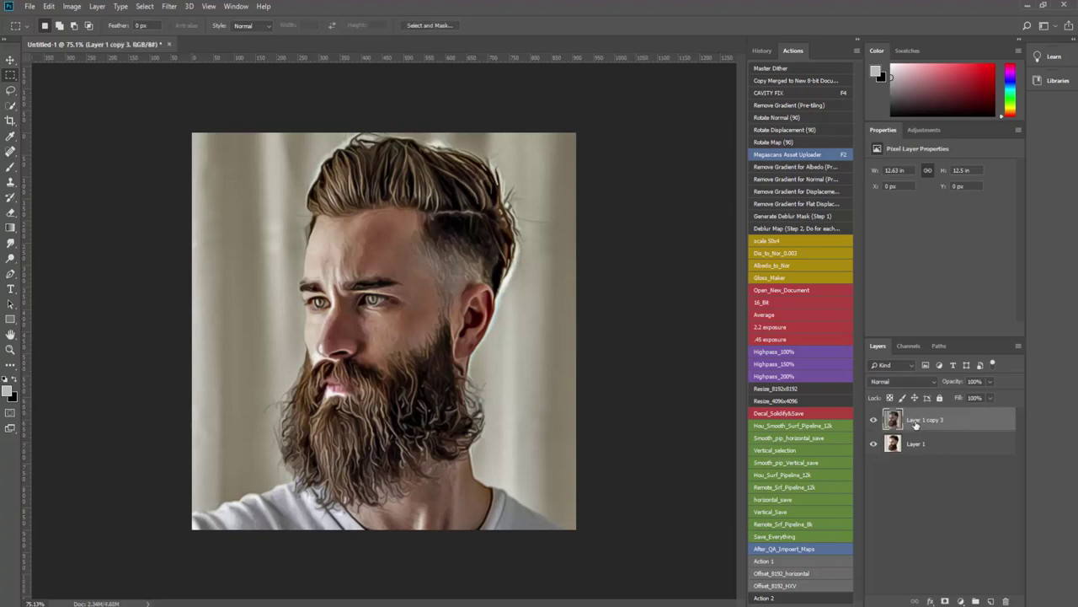
{"action": "left_click", "coordinate": [72, 5]}
{"action": "mouse_move", "coordinate": [89, 37]}
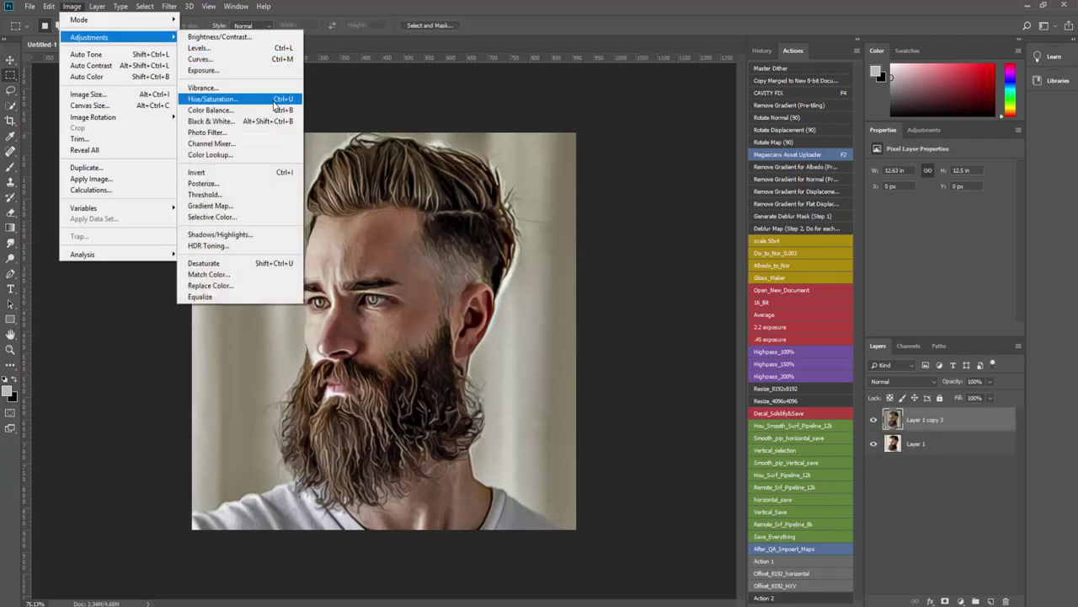
Raise Layer 1 copy 3's saturation to +10 in Hue/Saturation, then toggle visibility to compare with the original.
{"action": "left_click", "coordinate": [266, 104]}
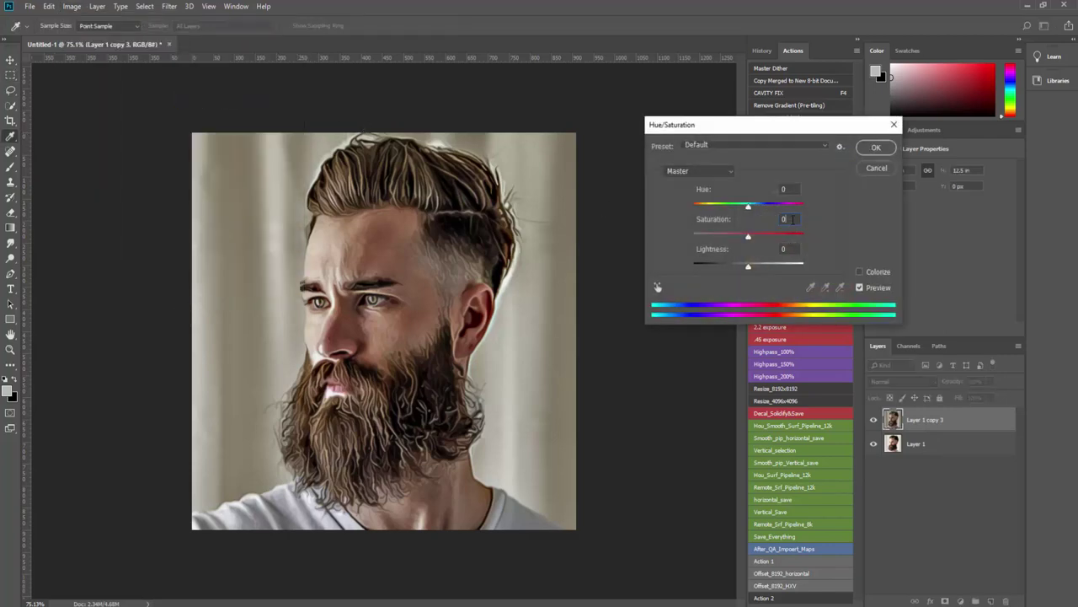
{"action": "type", "text": "20"}
{"action": "type", "text": "10"}
{"action": "left_click", "coordinate": [874, 148]}
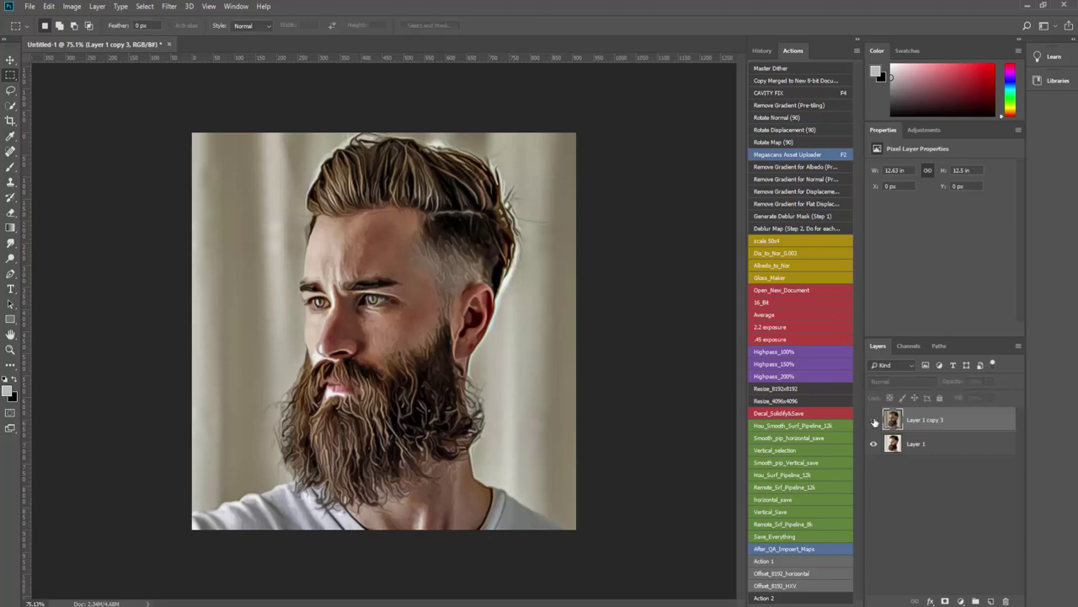
{"action": "left_click", "coordinate": [874, 419]}
{"action": "left_click", "coordinate": [874, 420]}
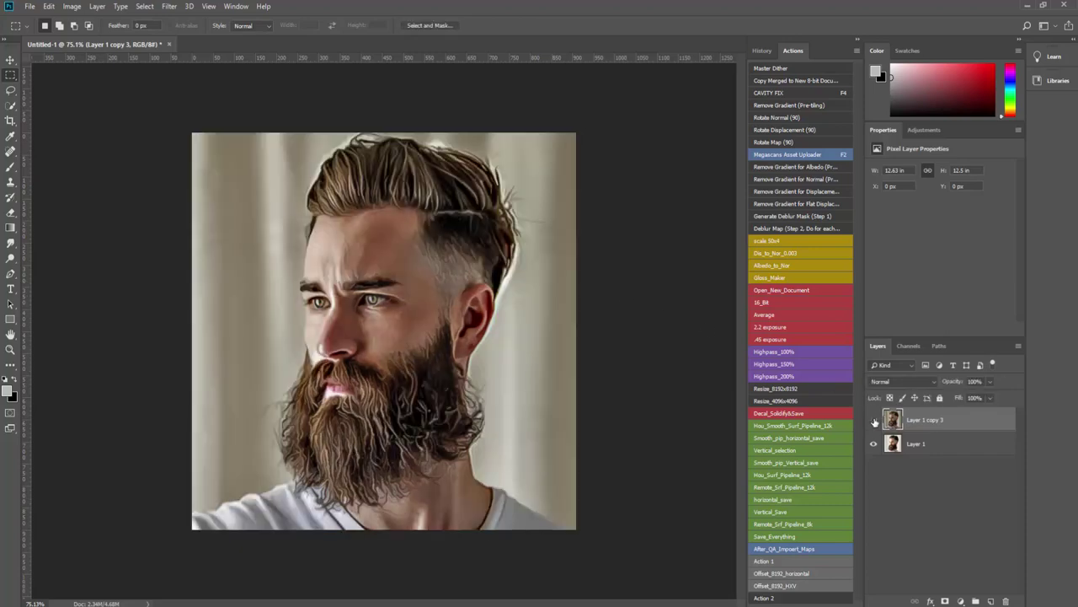
{"action": "left_click", "coordinate": [874, 419]}
{"action": "left_click", "coordinate": [874, 419]}
{"action": "scroll", "coordinate": [415, 402], "scroll_direction": "up", "scroll_amount": 3}
{"action": "scroll", "coordinate": [416, 402], "scroll_direction": "down", "scroll_amount": 1}
{"action": "scroll", "coordinate": [415, 402], "scroll_direction": "down", "scroll_amount": 1}
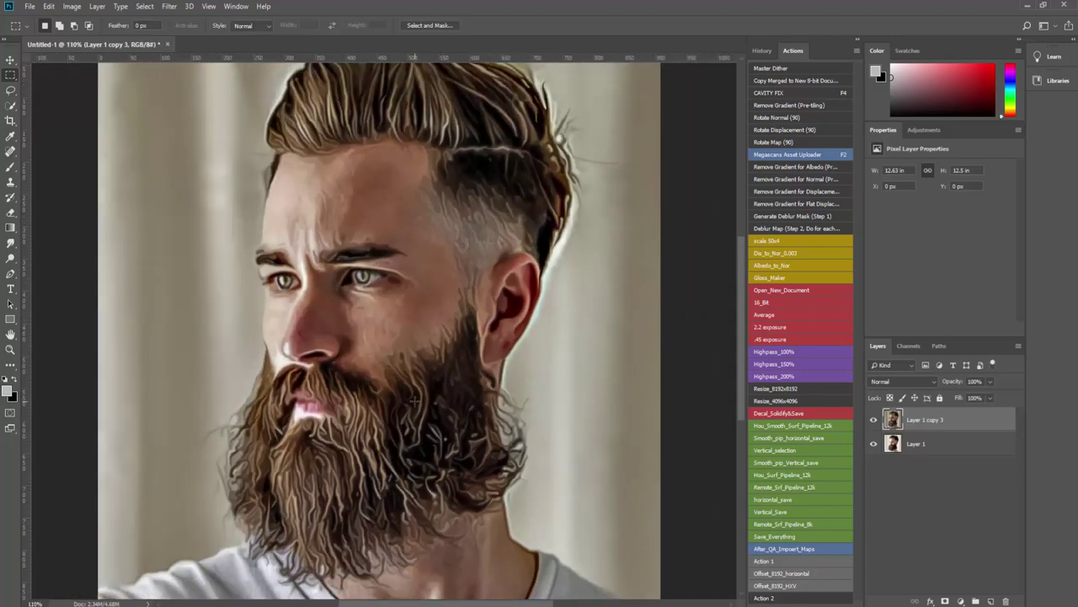
{"action": "scroll", "coordinate": [415, 403], "scroll_direction": "down", "scroll_amount": 1}
{"action": "key", "text": "F10"}
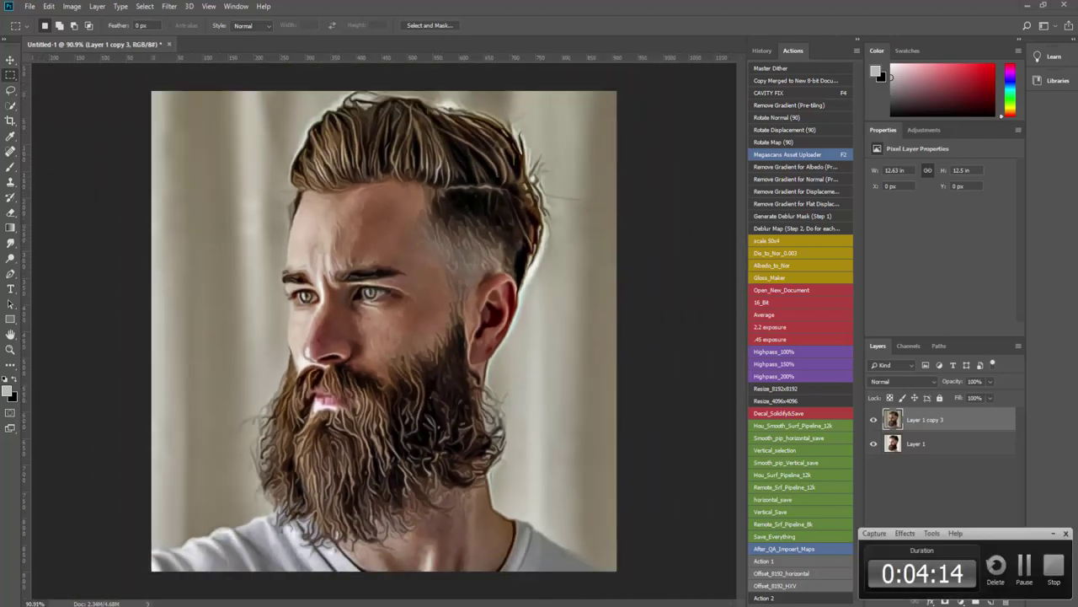